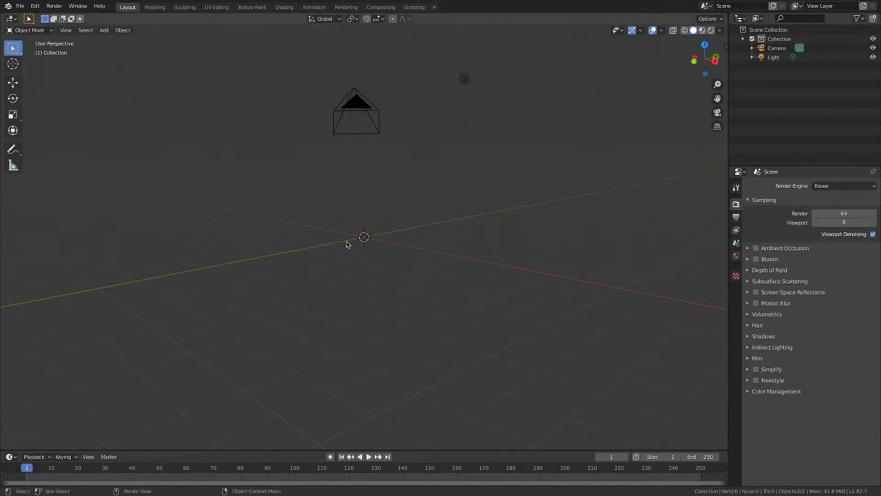
pyautogui.moveTo(347, 244); pyautogui.dragTo(439, 220, button='middle')
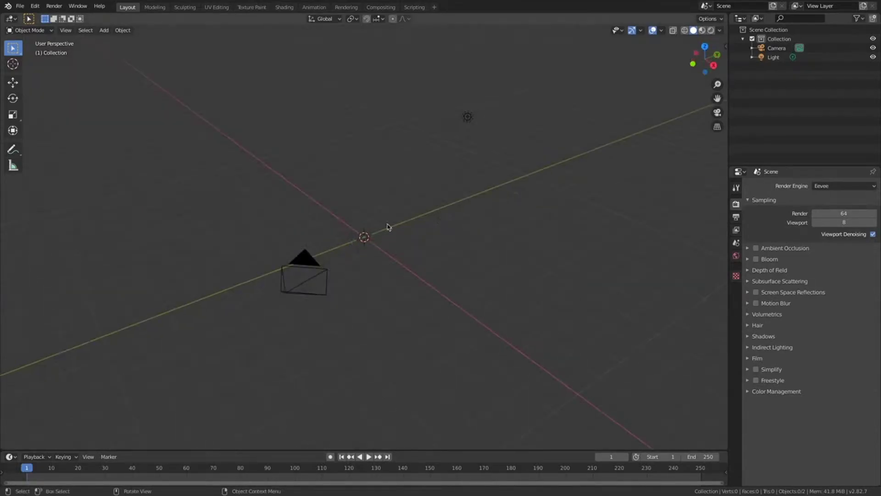
pyautogui.press('x')
pyautogui.click(388, 227)
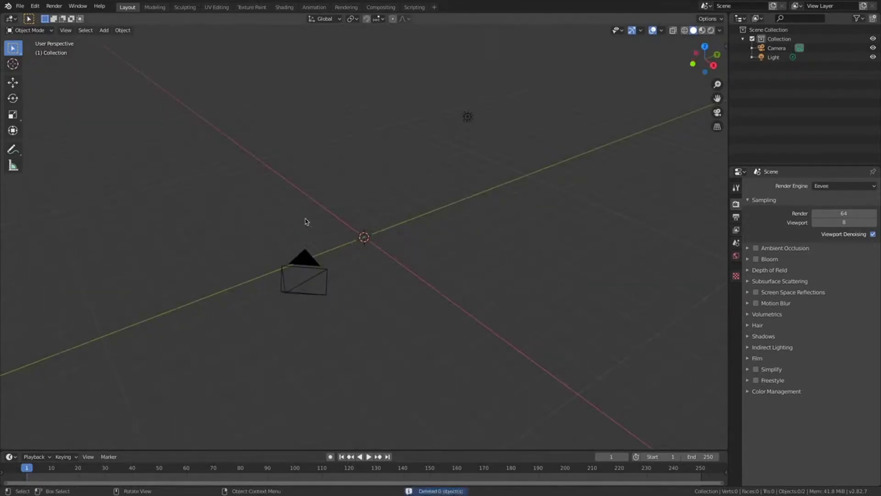
pyautogui.moveTo(305, 222); pyautogui.dragTo(156, 106, button='middle')
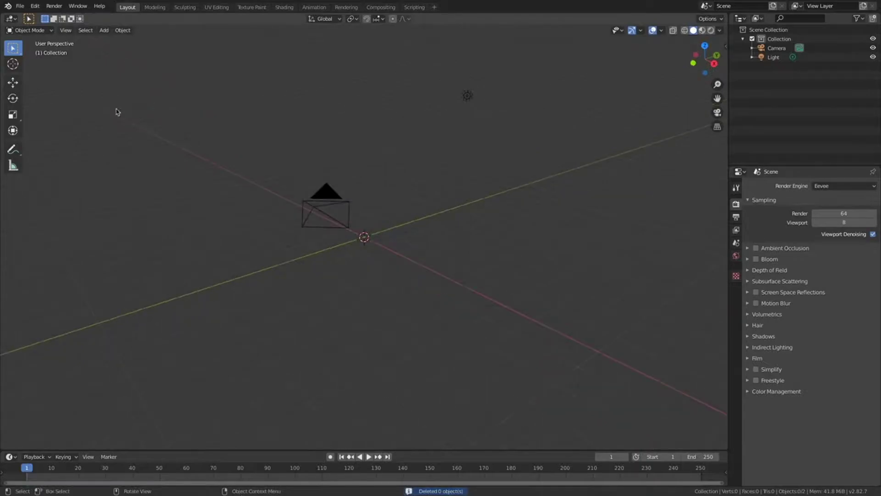
# Add a cylinder mesh at the world origin and set its vertices to 6
pyautogui.click(104, 31)
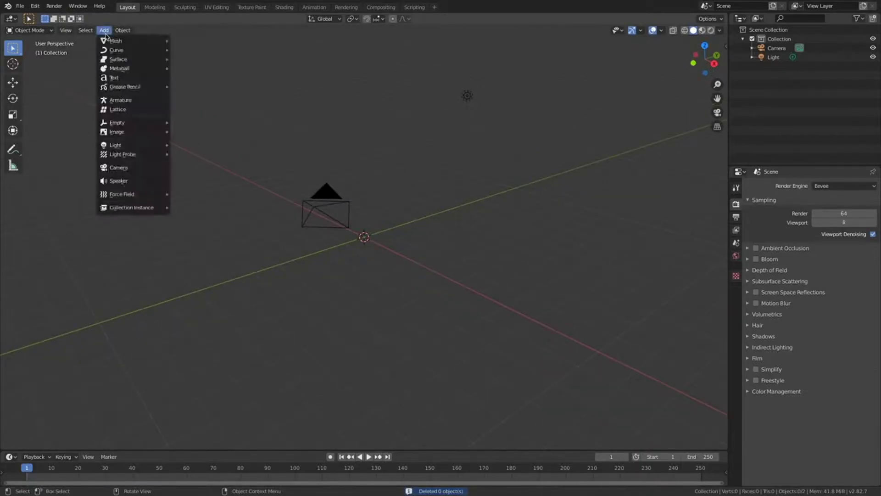
pyautogui.moveTo(115, 42)
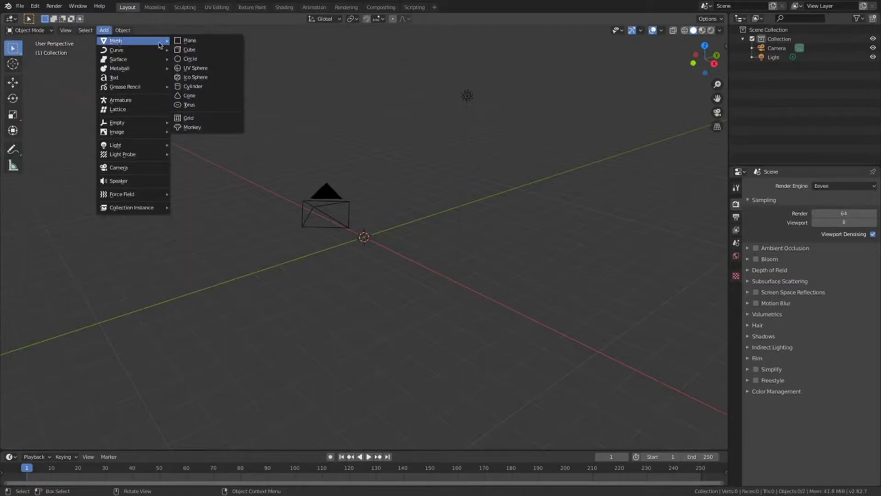
pyautogui.click(190, 89)
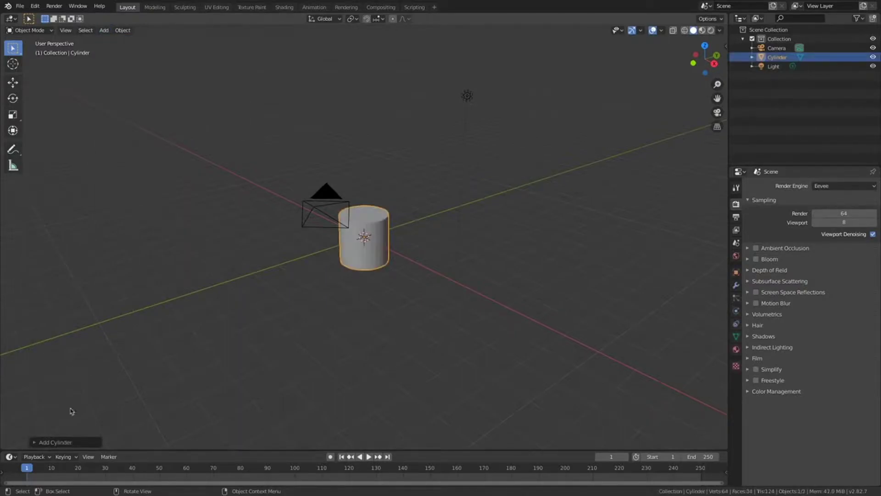
pyautogui.click(65, 442)
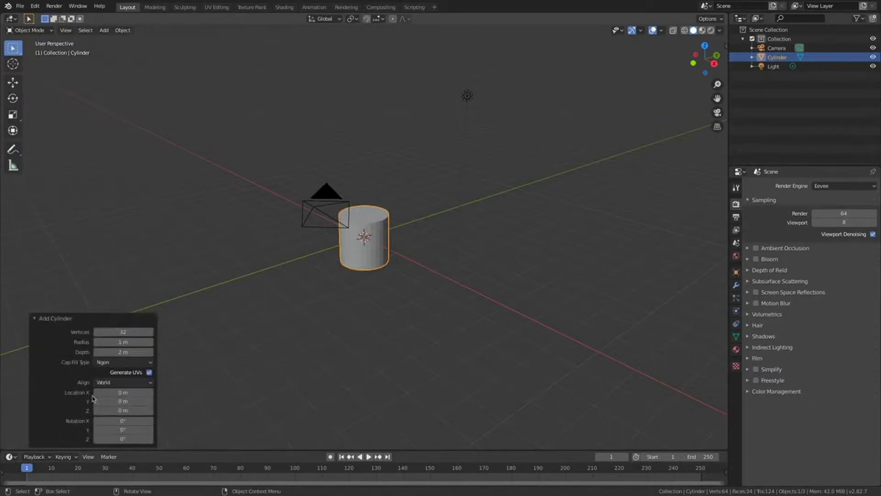
pyautogui.click(120, 331)
pyautogui.write('6')
pyautogui.press('Return')
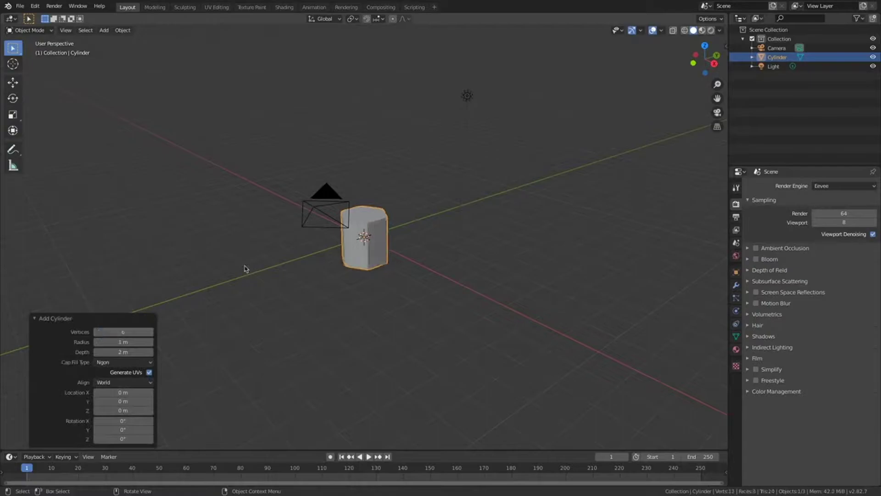
# Enter Edit Mode on the six-sided cylinder and switch to face selection
pyautogui.moveTo(374, 192); pyautogui.dragTo(367, 215, button='middle')
pyautogui.click(373, 190)
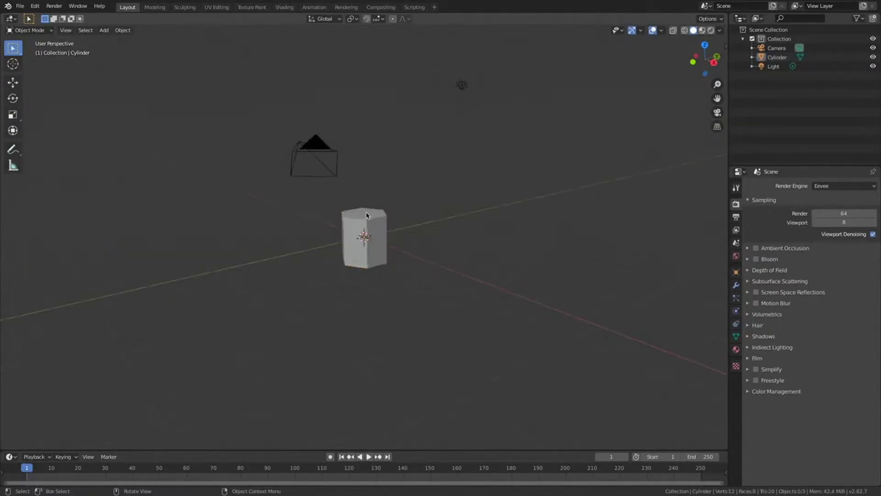
pyautogui.click(365, 215)
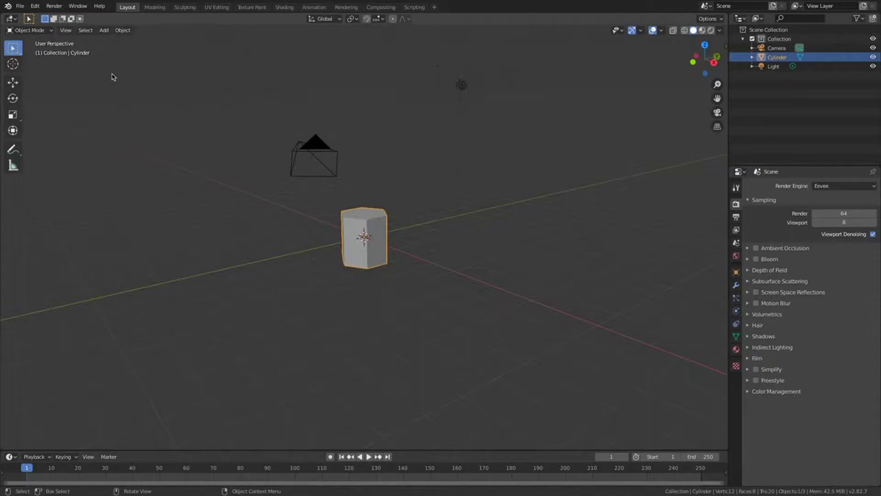
pyautogui.click(30, 30)
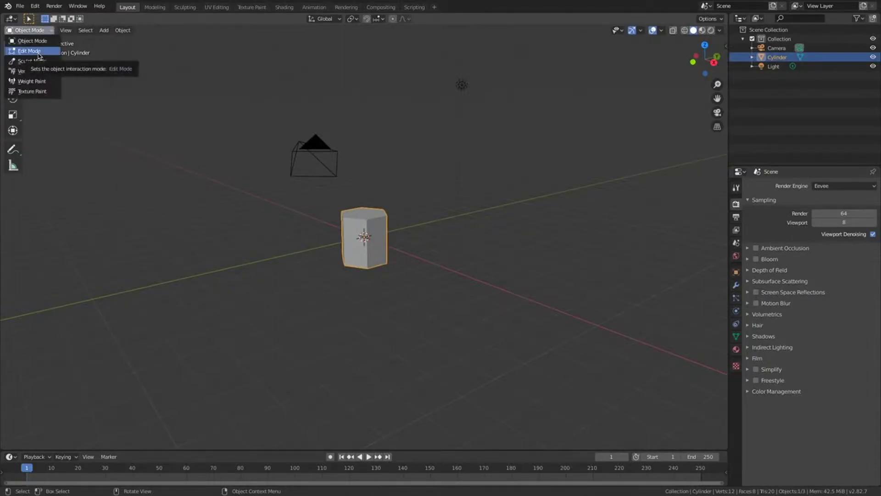
pyautogui.press('Tab')
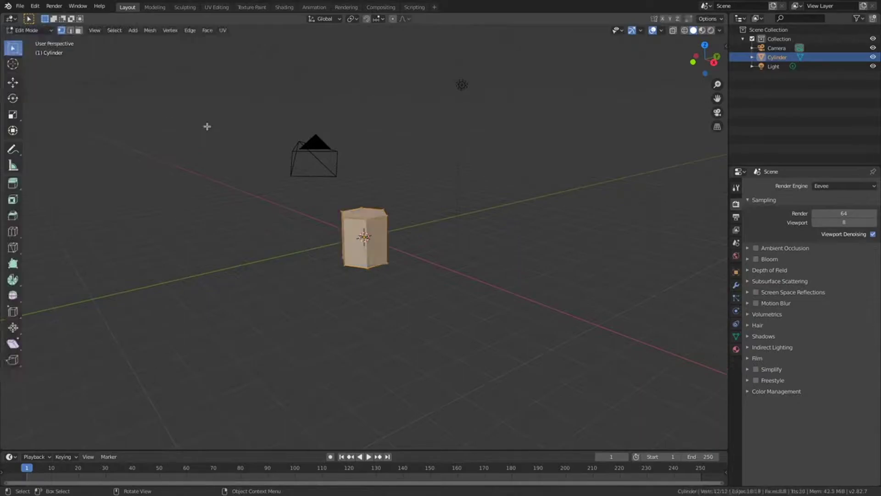
pyautogui.moveTo(108, 61); pyautogui.dragTo(89, 44, button='middle')
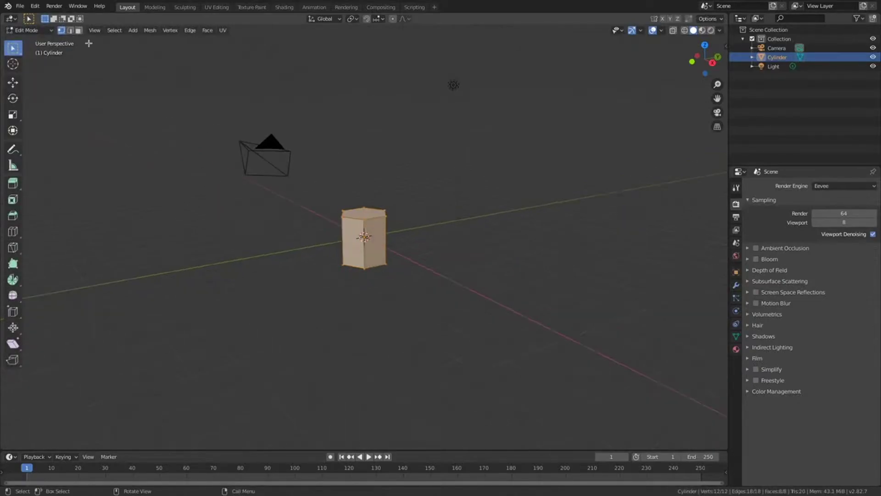
pyautogui.click(79, 30)
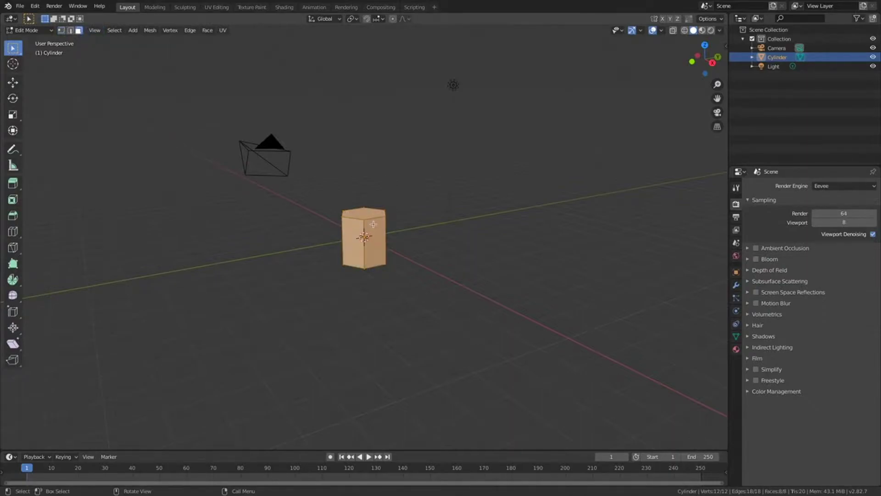
# Delete all faces of the cylinder except one side face by inverting the selection of that face
pyautogui.click(373, 224)
pyautogui.press('x')
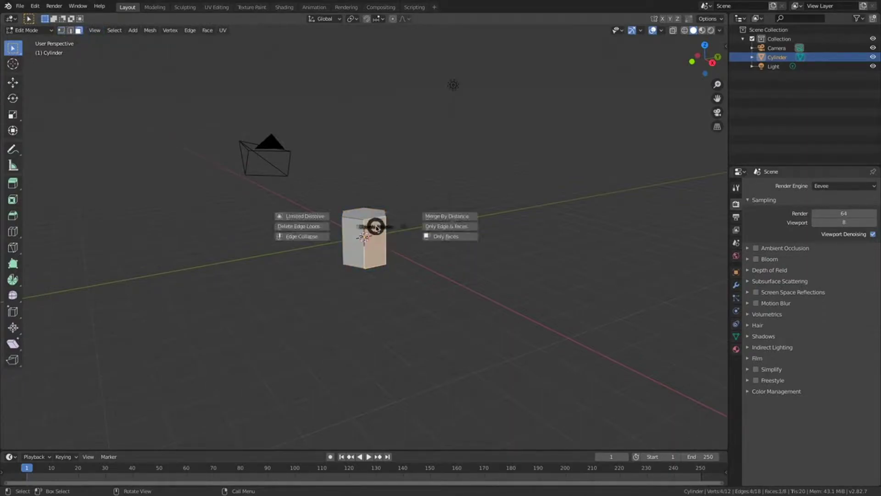
pyautogui.press('a')
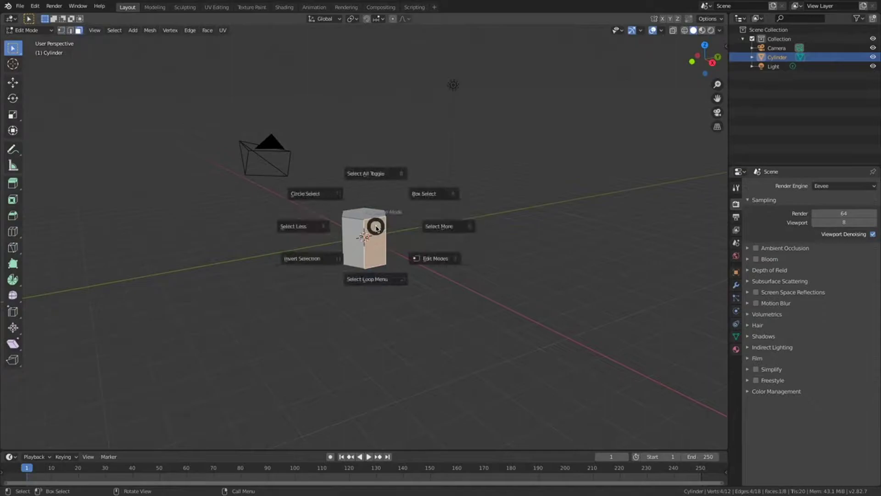
pyautogui.click(338, 254)
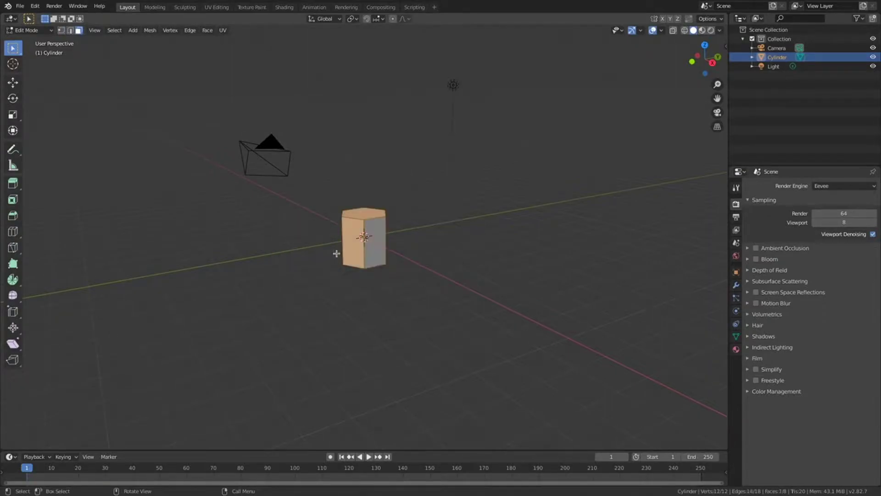
pyautogui.press('x')
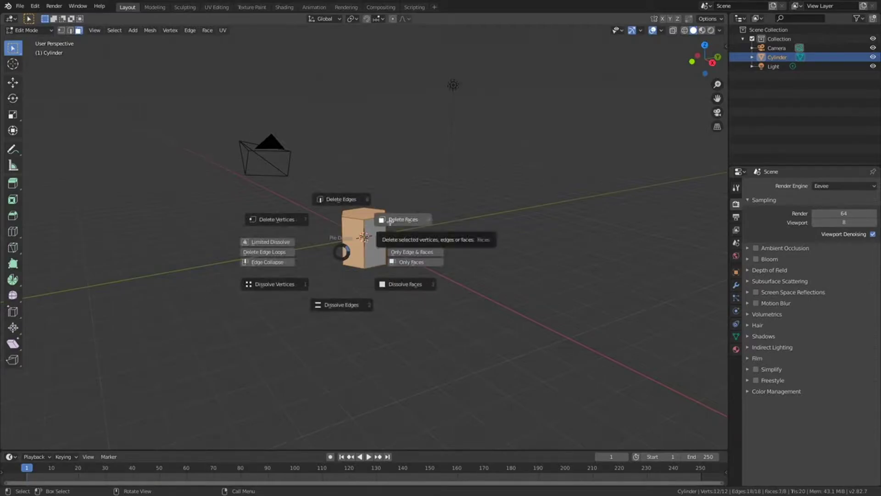
pyautogui.click(405, 222)
pyautogui.moveTo(409, 222); pyautogui.dragTo(409, 222, button='middle')
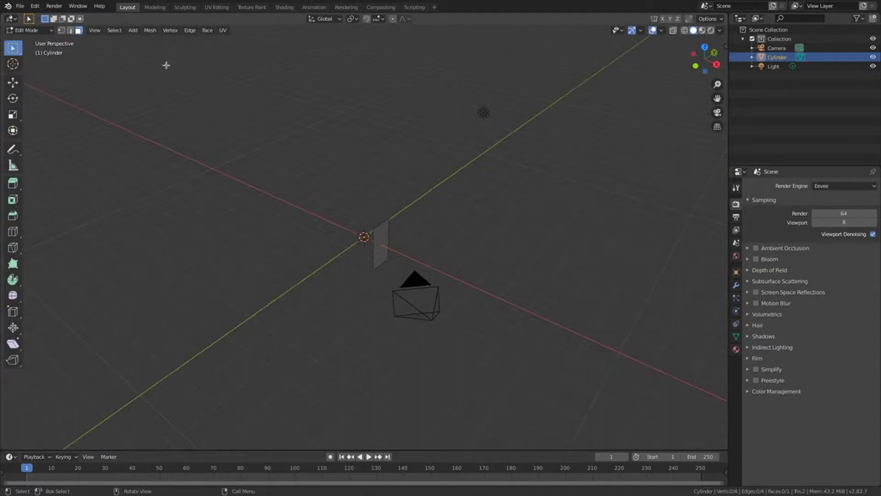
# Return to Object Mode and add a Plain Axes empty at the world origin
pyautogui.click(133, 30)
pyautogui.click(39, 31)
pyautogui.click(25, 38)
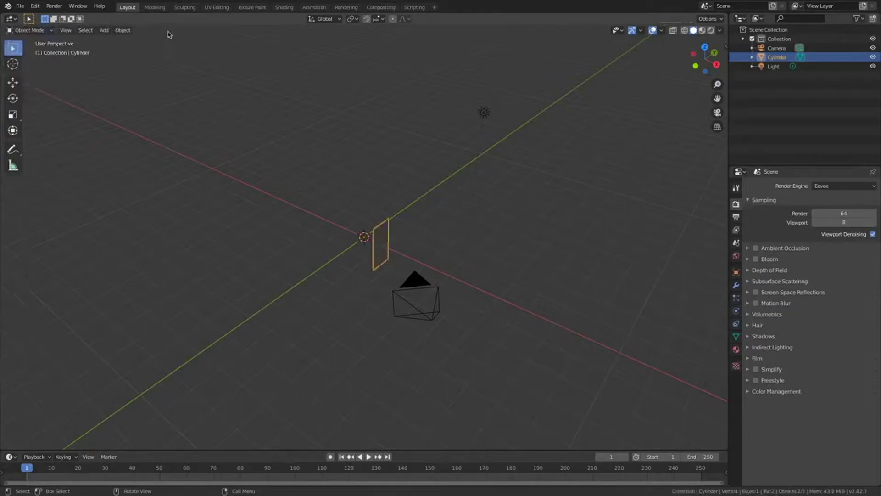
pyautogui.click(123, 30)
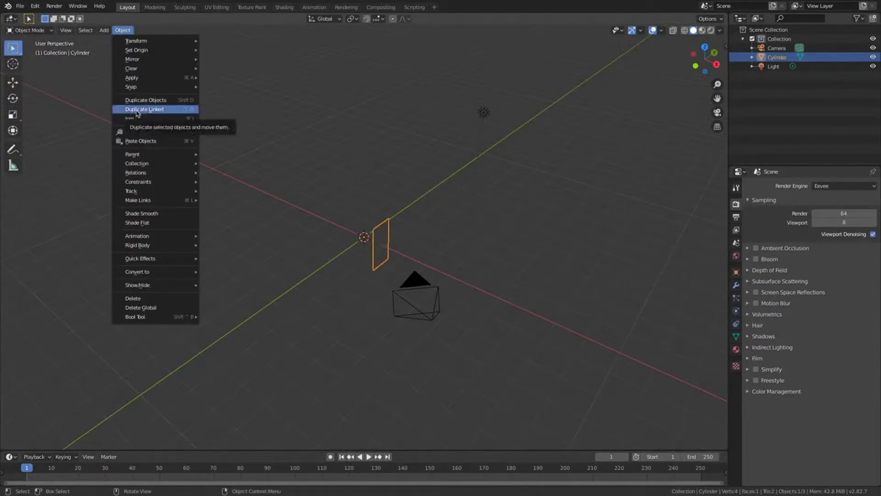
pyautogui.moveTo(104, 30)
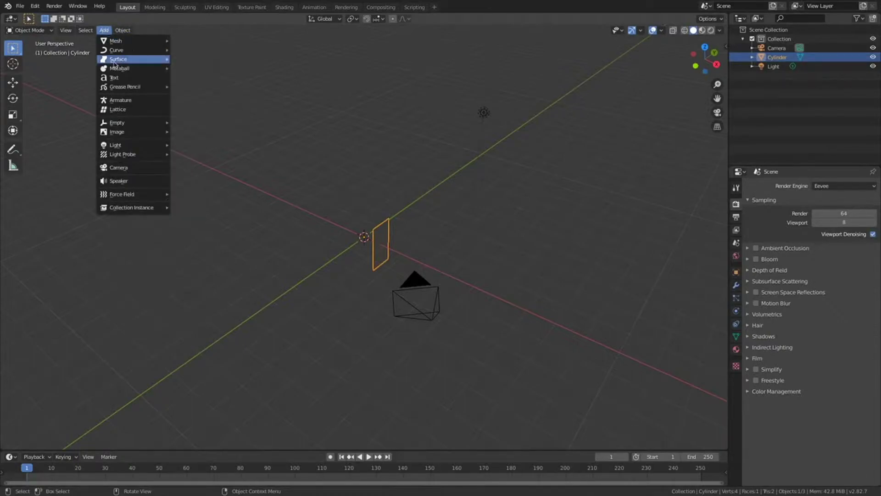
pyautogui.moveTo(133, 122)
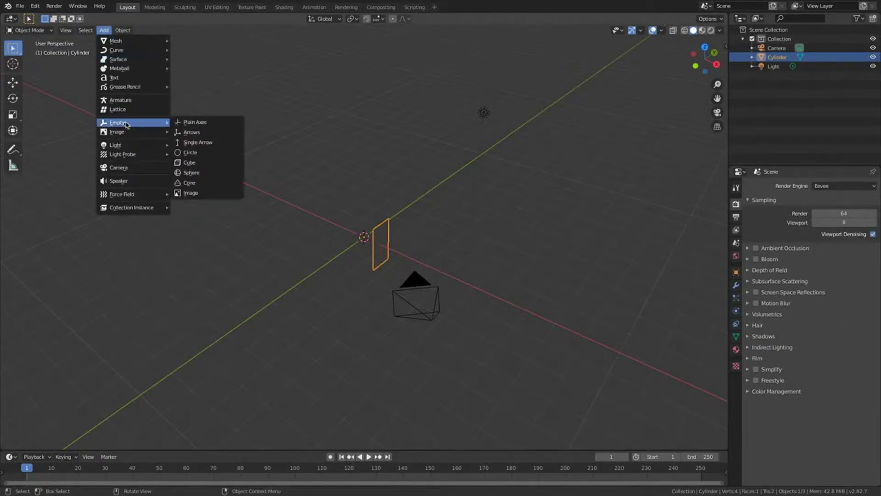
pyautogui.click(176, 122)
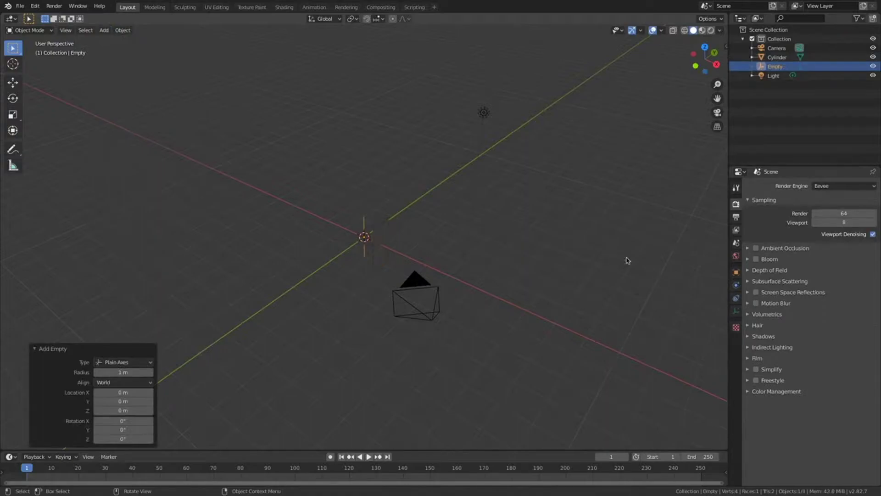
# Set the empty's Z rotation to 60° in its object transform properties
pyautogui.click(734, 275)
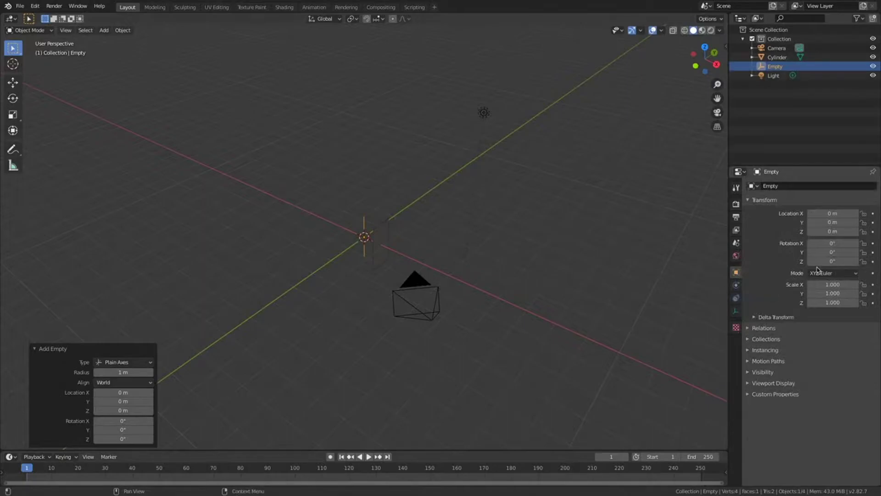
pyautogui.click(832, 262)
pyautogui.write('60')
pyautogui.press('Return')
# Add an Array modifier to the cylinder's remaining side face
pyautogui.moveTo(501, 274); pyautogui.dragTo(422, 252, button='middle')
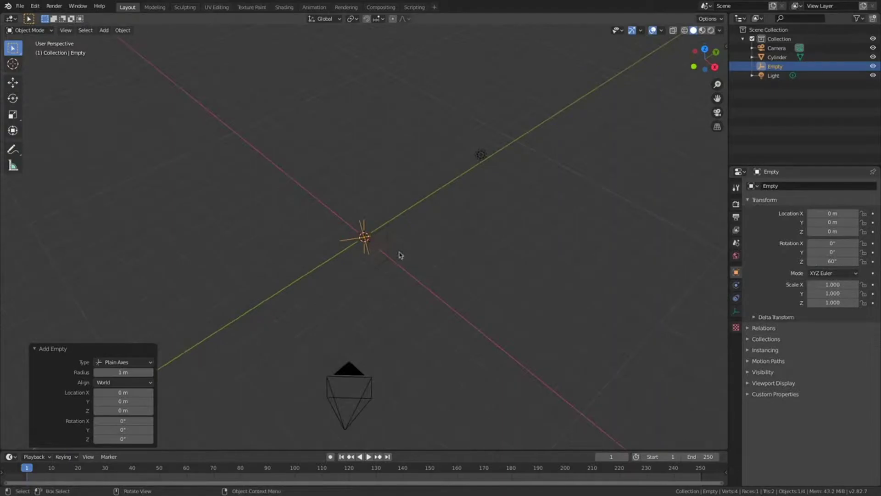
pyautogui.click(384, 250)
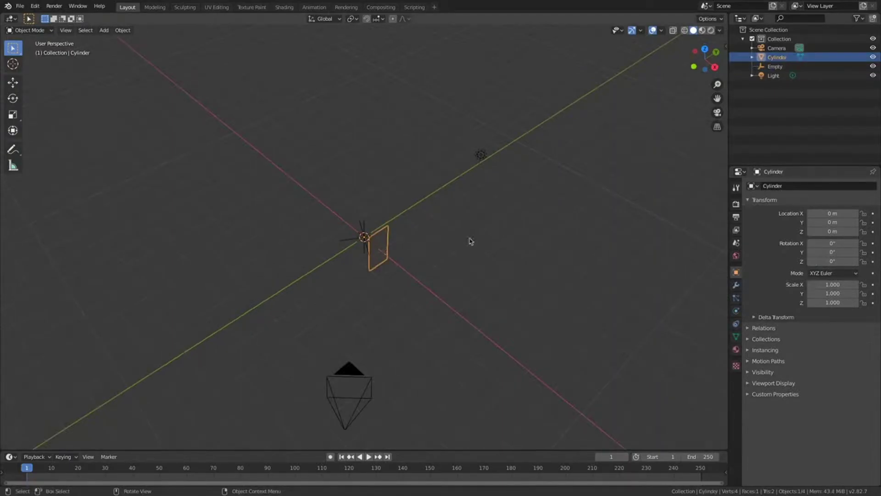
pyautogui.click(736, 285)
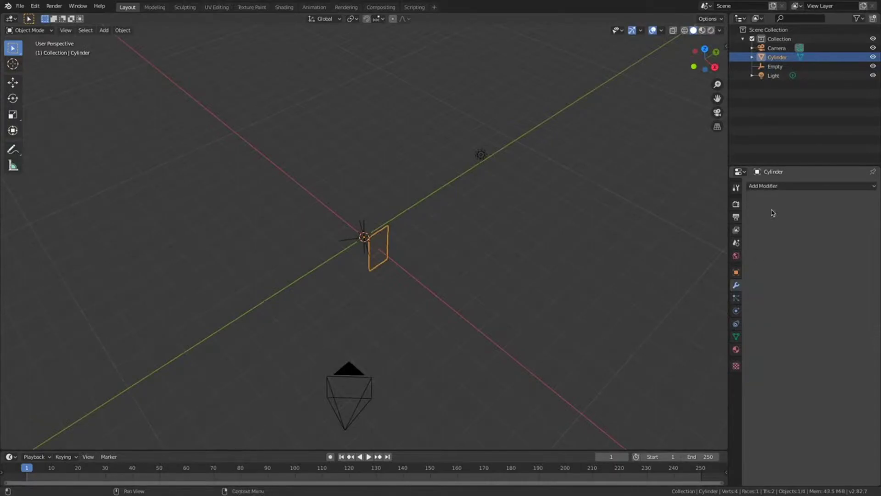
pyautogui.click(776, 190)
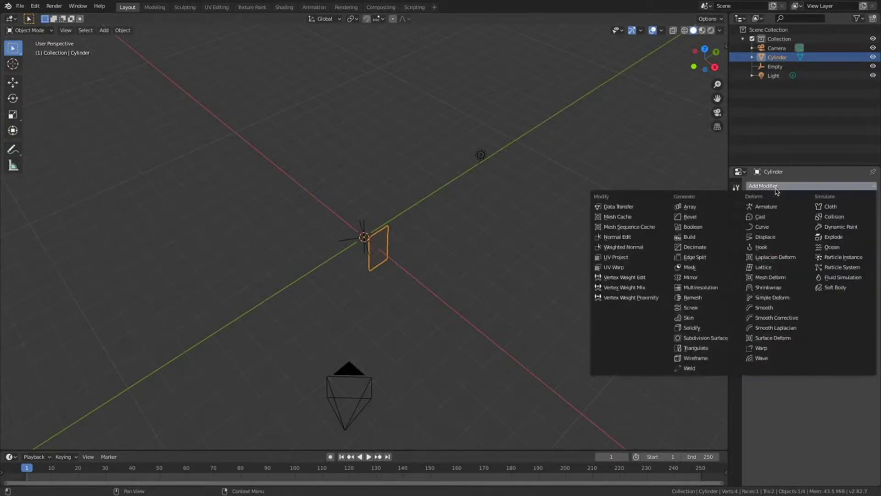
pyautogui.click(707, 210)
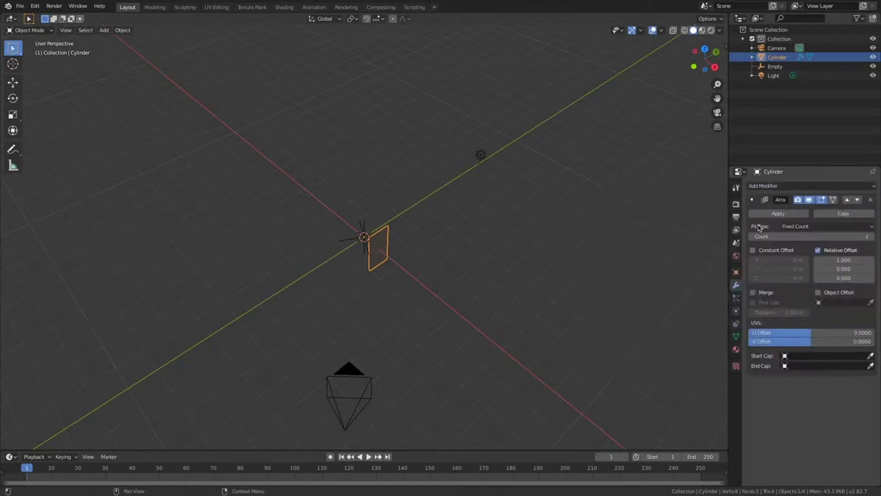
# Enable the array's Object Offset with Empty as its object and disable Relative Offset
pyautogui.click(839, 294)
pyautogui.click(833, 303)
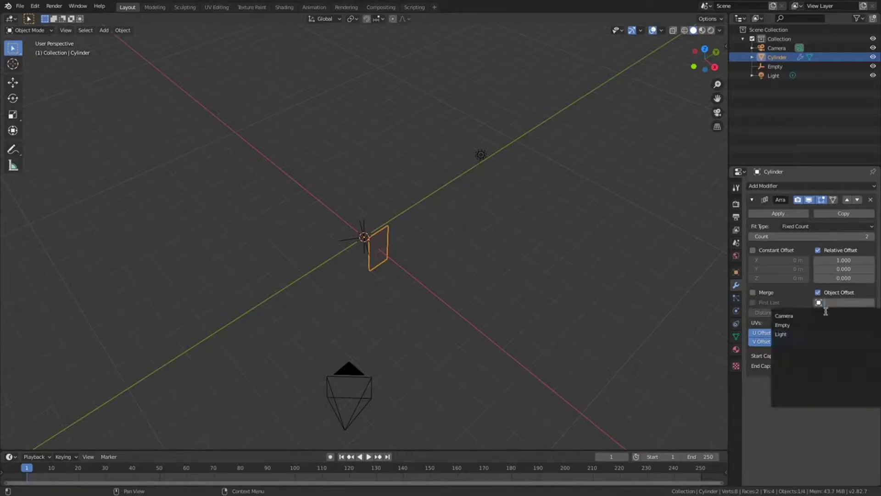
pyautogui.click(790, 324)
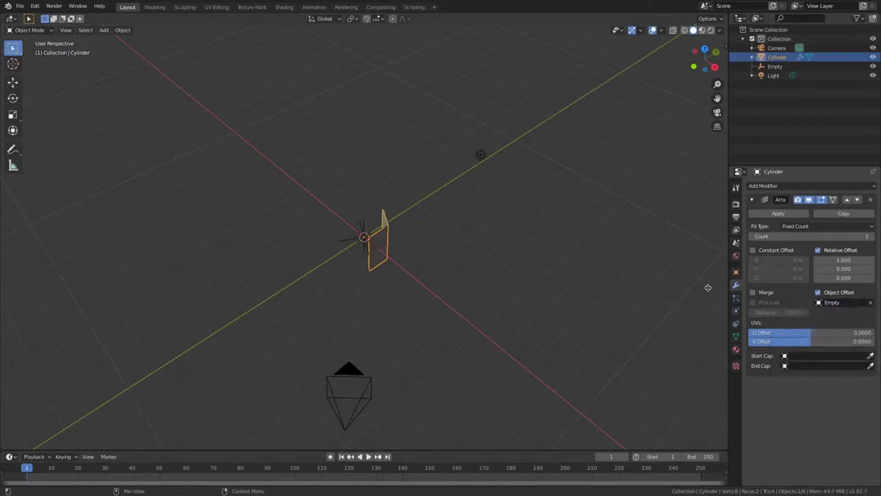
pyautogui.click(817, 250)
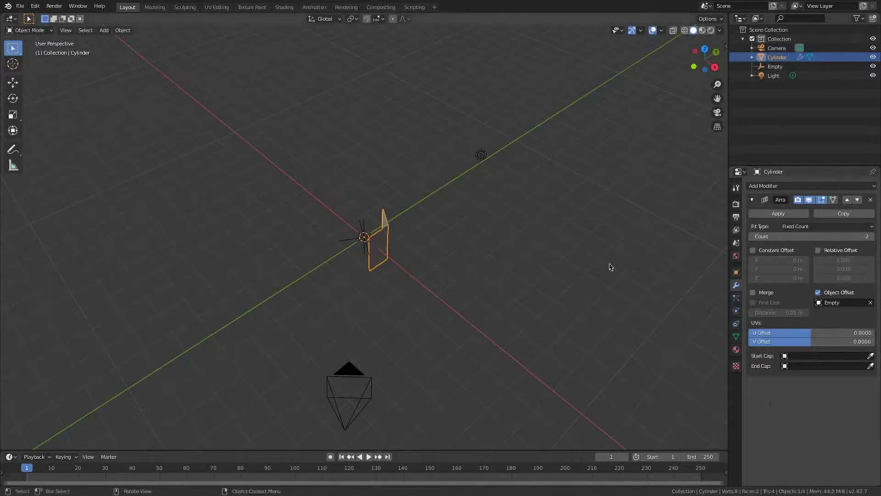
# Try an X scale of 2 on the empty, and undo that scale change
pyautogui.moveTo(611, 267); pyautogui.dragTo(661, 244, button='middle')
pyautogui.click(775, 66)
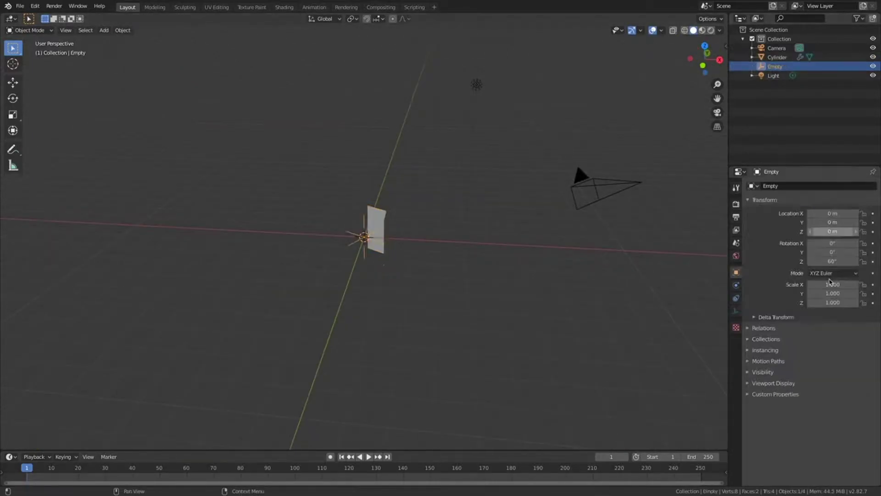
pyautogui.click(831, 285)
pyautogui.write('2')
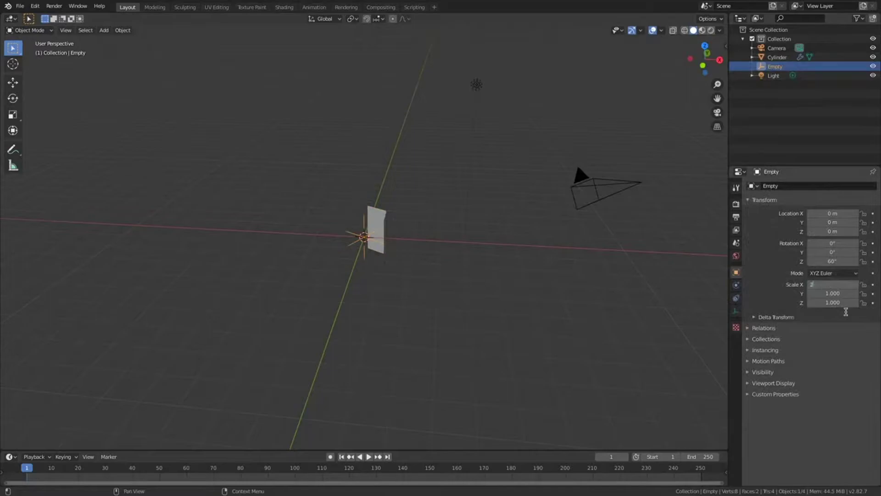
pyautogui.press('Return')
pyautogui.moveTo(575, 289); pyautogui.dragTo(443, 262, button='middle')
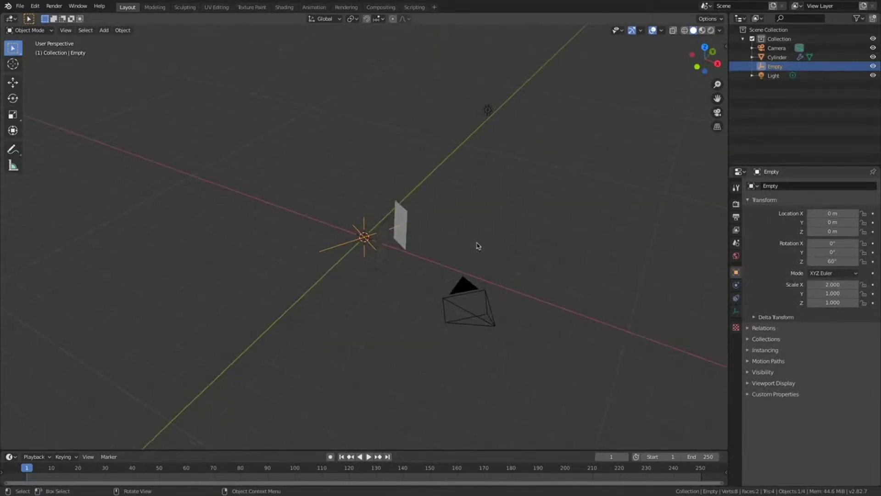
pyautogui.hotkey('ctrl', 'z')
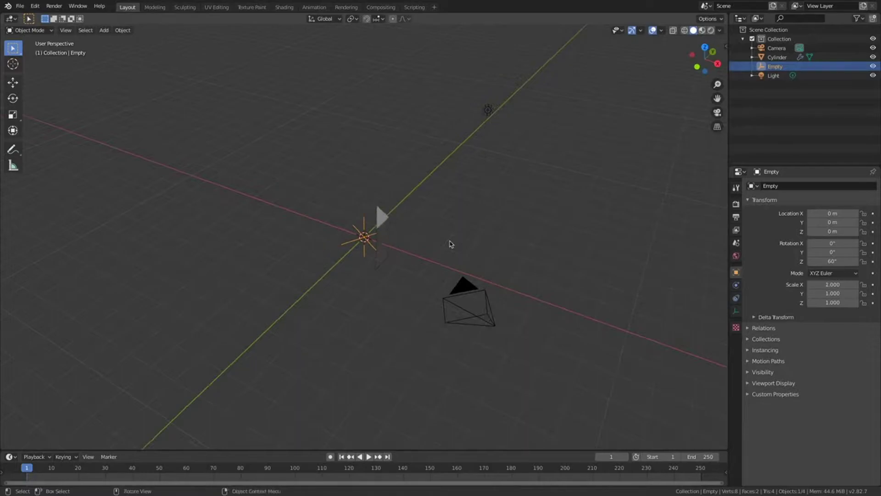
# Raise the count of the cylinder's Array modifier to 6
pyautogui.moveTo(450, 244); pyautogui.dragTo(440, 258, button='middle')
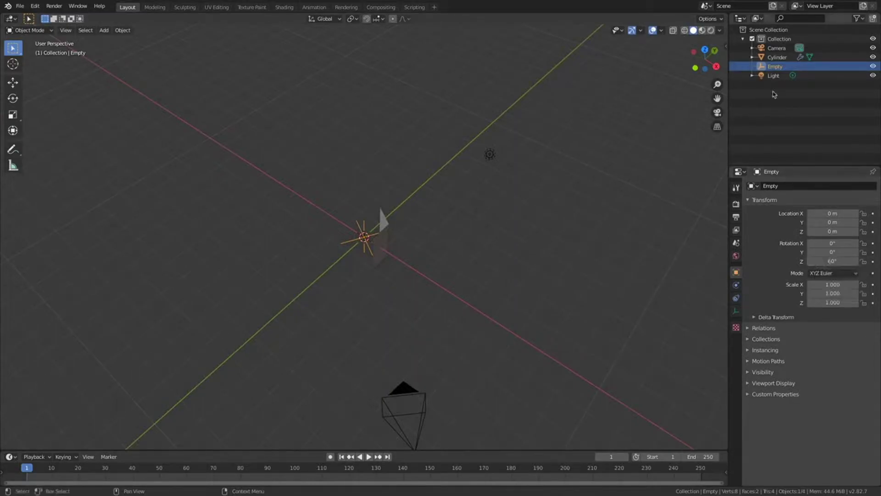
pyautogui.click(777, 57)
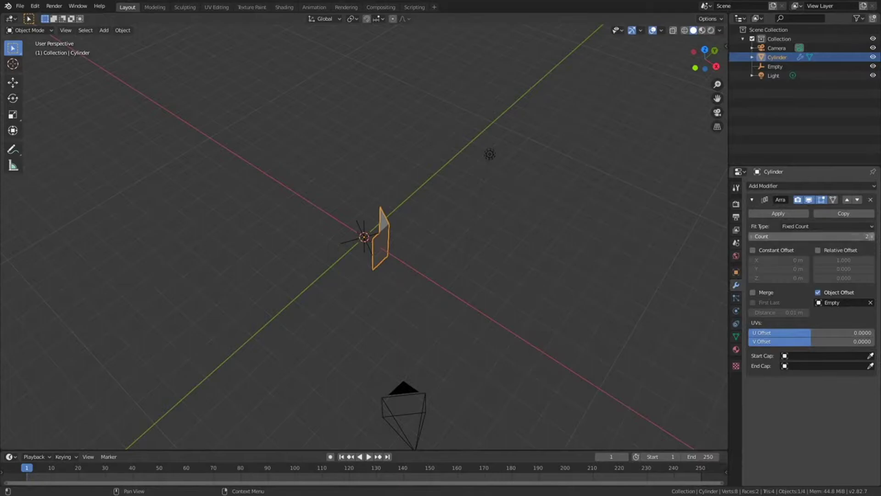
pyautogui.click(874, 236)
pyautogui.click(875, 237)
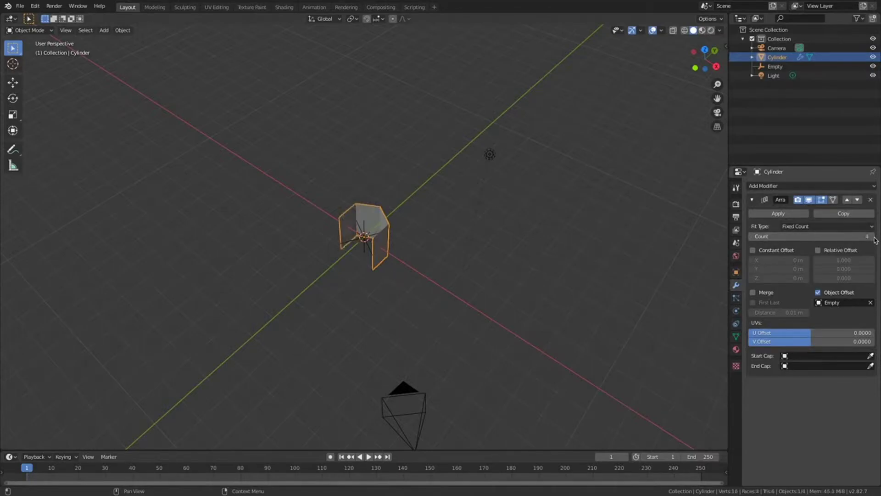
pyautogui.click(874, 237)
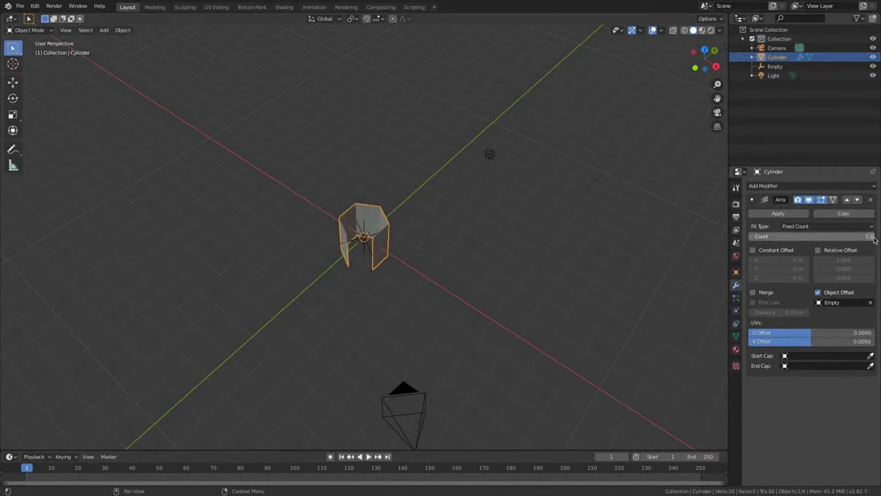
pyautogui.click(875, 237)
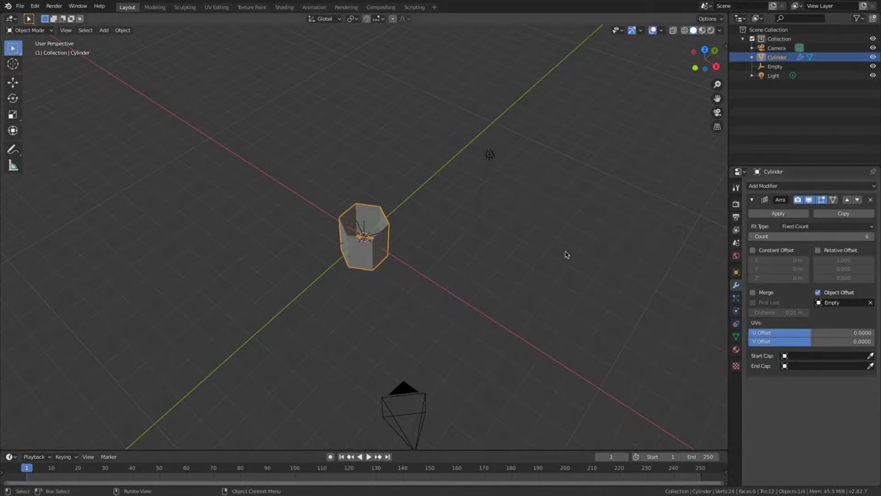
# Examine the arrayed six-sided shape from several angles around its sides
pyautogui.moveTo(566, 254); pyautogui.dragTo(534, 208, button='middle')
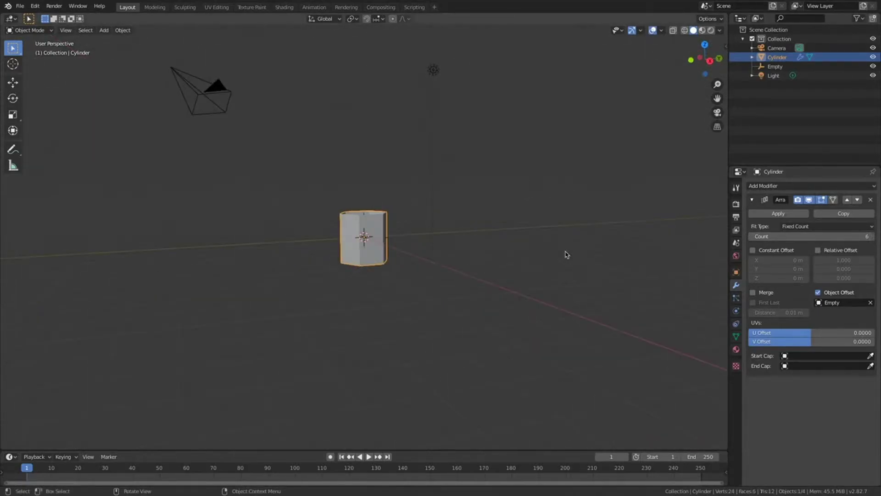
pyautogui.scroll(1, 567, 254)
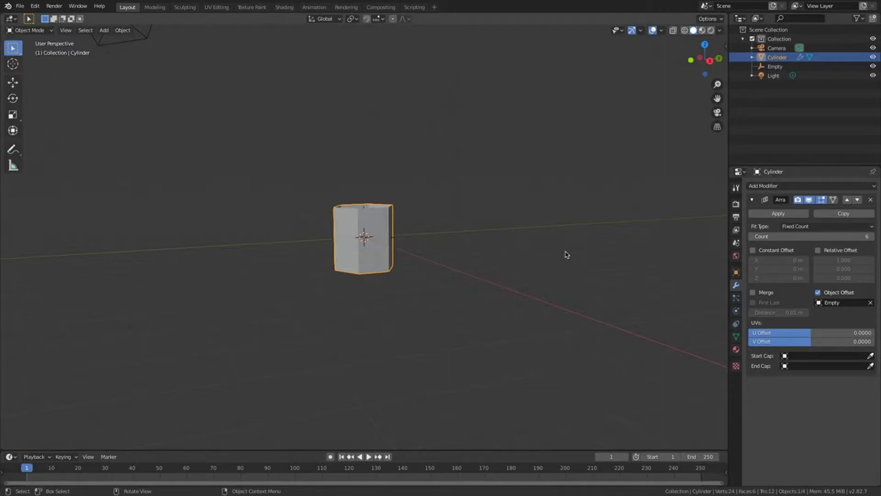
pyautogui.press('KP_6')
pyautogui.press('KP_6')
pyautogui.press('KP_6')
pyautogui.press('KP_6')
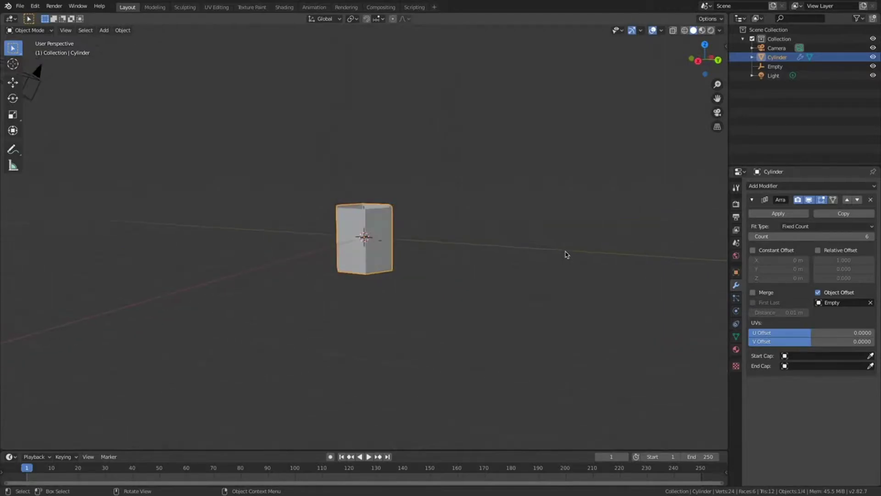
pyautogui.press('KP_6')
pyautogui.press('KP_6')
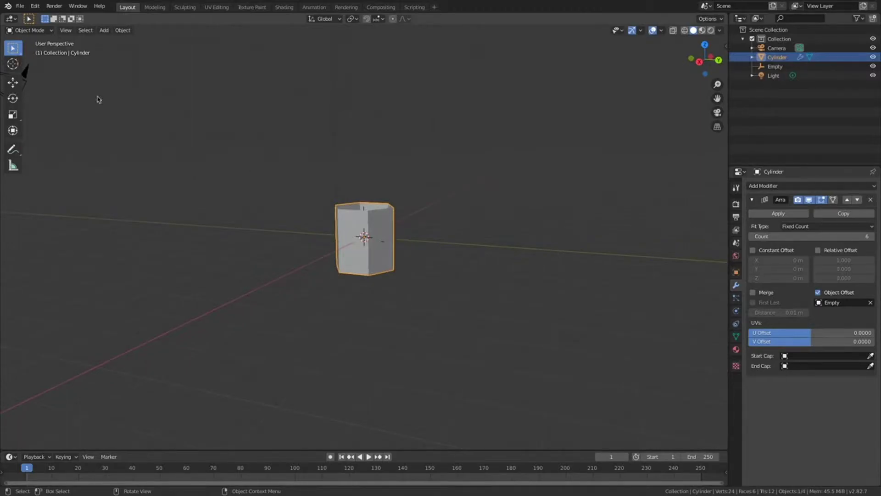
# Enter Edit Mode and subdivide the cylinder's original side face with one cut
pyautogui.press('Tab')
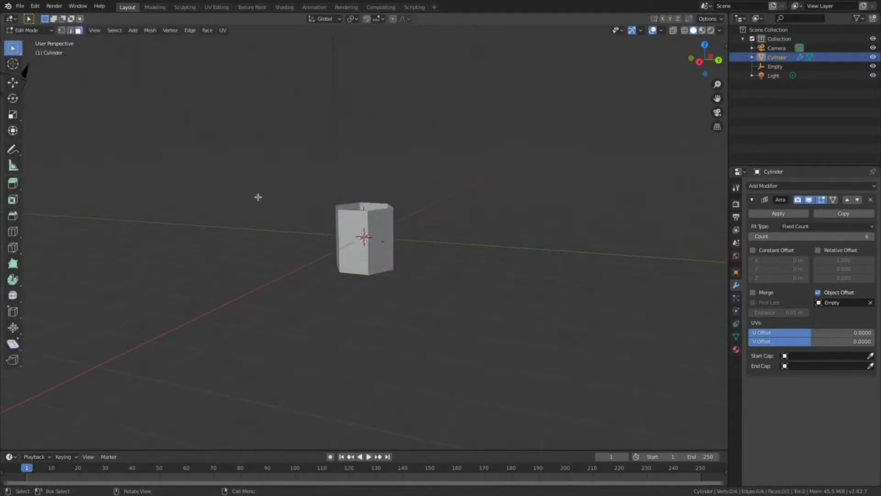
pyautogui.moveTo(258, 197); pyautogui.dragTo(320, 191, button='middle')
pyautogui.click(374, 237)
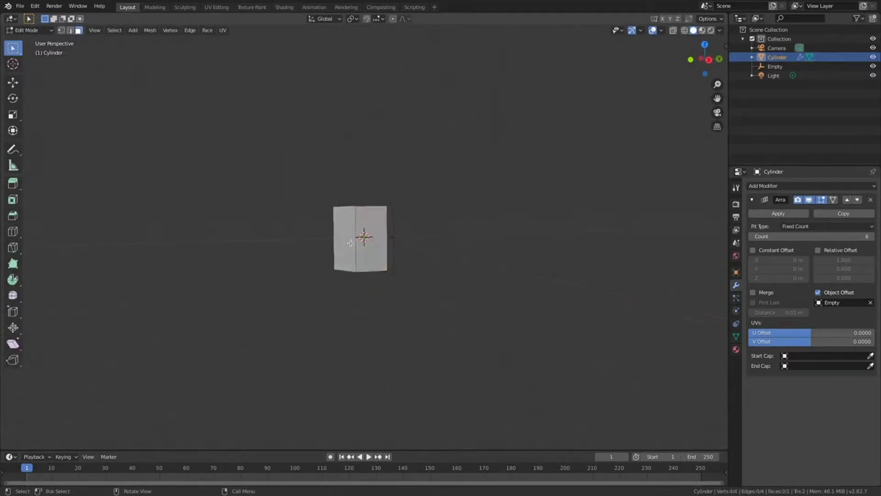
pyautogui.press('KP_2')
pyautogui.press('KP_2')
pyautogui.rightClick(367, 275)
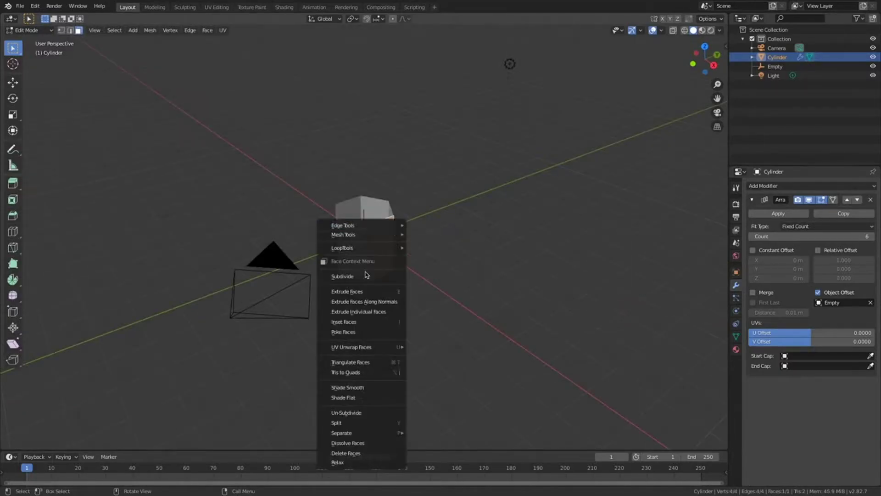
pyautogui.click(367, 276)
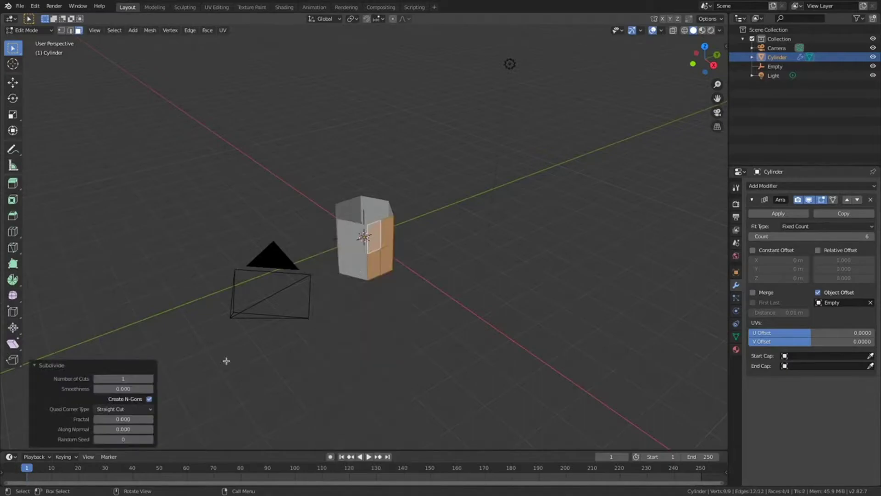
pyautogui.click(141, 379)
# Inset the four subdivided faces individually with a thickness of about 0.06 m
pyautogui.click(387, 239)
pyautogui.press('i')
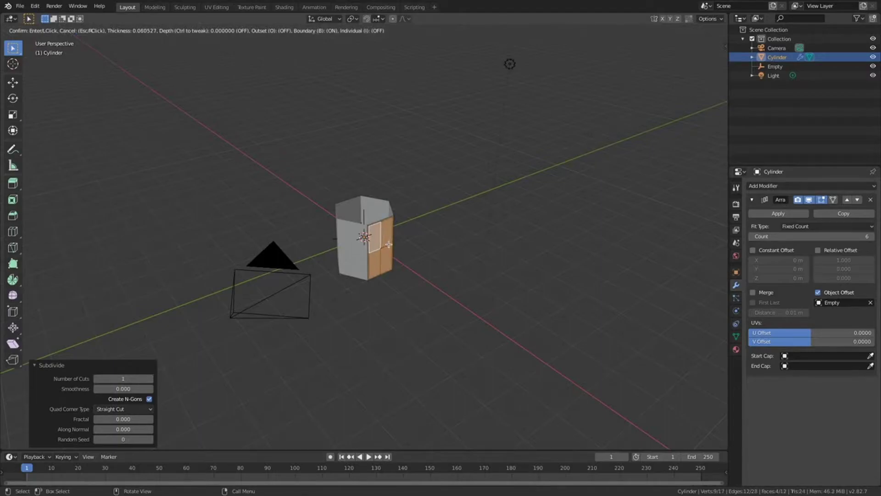
pyautogui.click(388, 244)
pyautogui.moveTo(412, 248); pyautogui.dragTo(406, 249, button='middle')
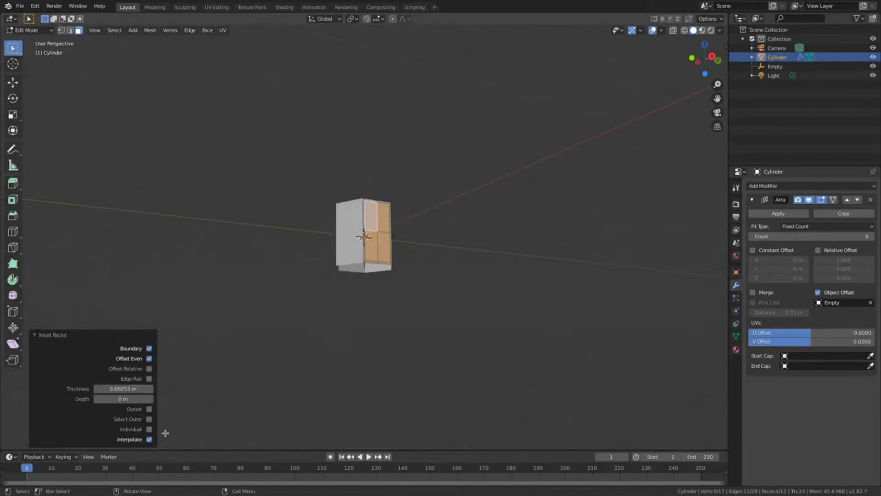
pyautogui.click(137, 430)
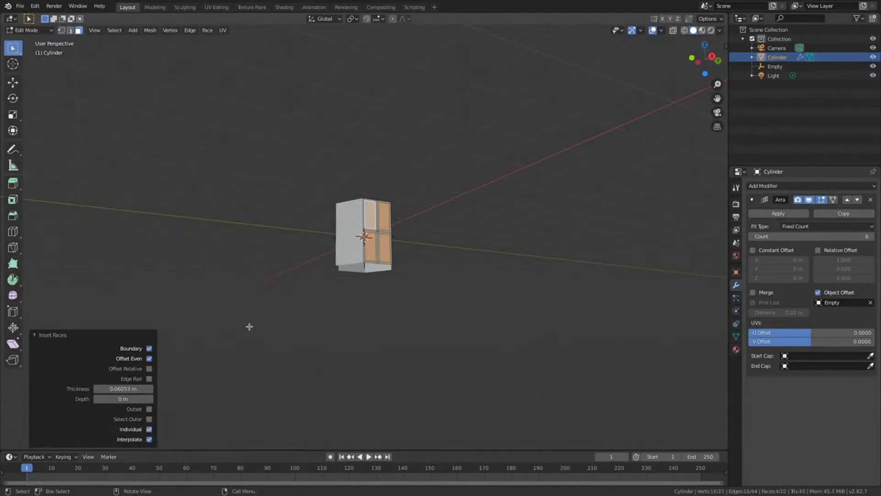
# Extrude the four inset faces outward about 0.279 m along their normal
pyautogui.moveTo(308, 269); pyautogui.dragTo(308, 269, button='middle')
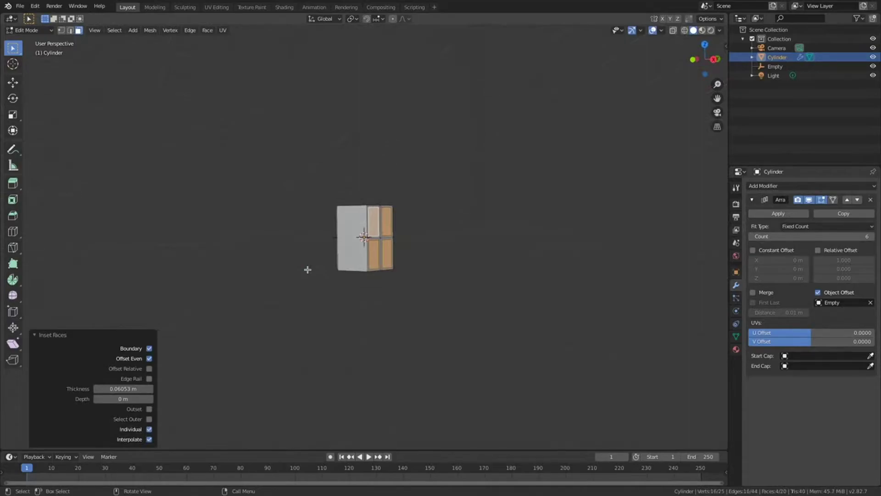
pyautogui.press('e')
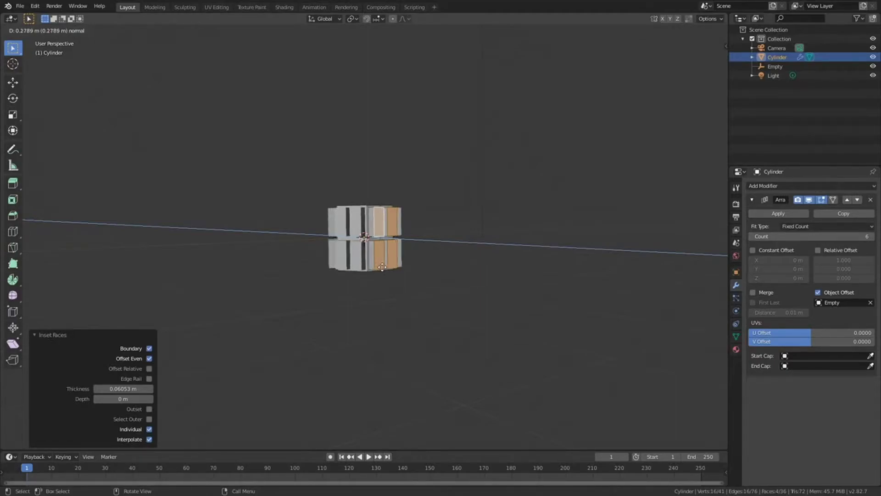
pyautogui.click(382, 267)
# Move the four extruded faces about 0.271 m down along the global Z axis
pyautogui.moveTo(382, 266); pyautogui.dragTo(398, 234, button='middle')
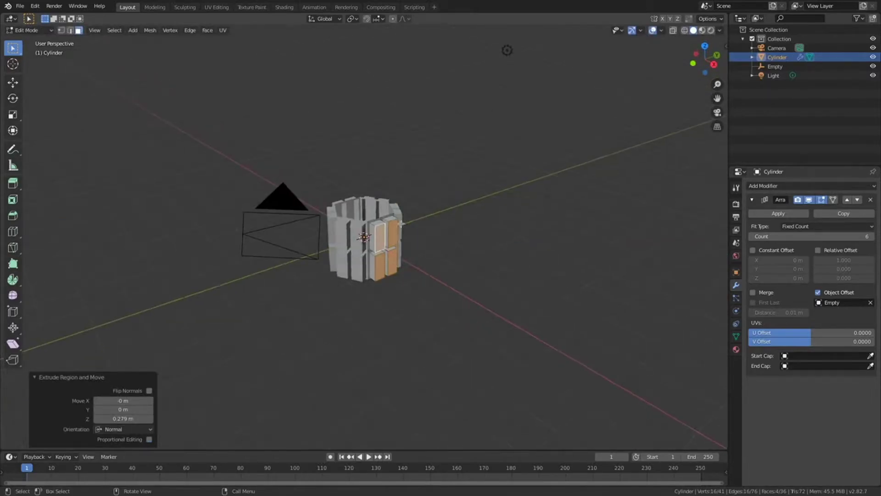
pyautogui.click(13, 83)
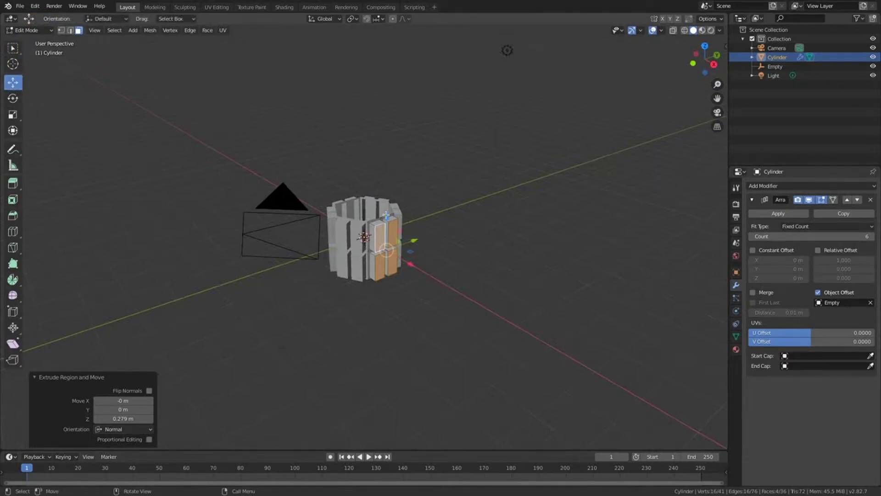
pyautogui.moveTo(387, 214); pyautogui.dragTo(385, 230)
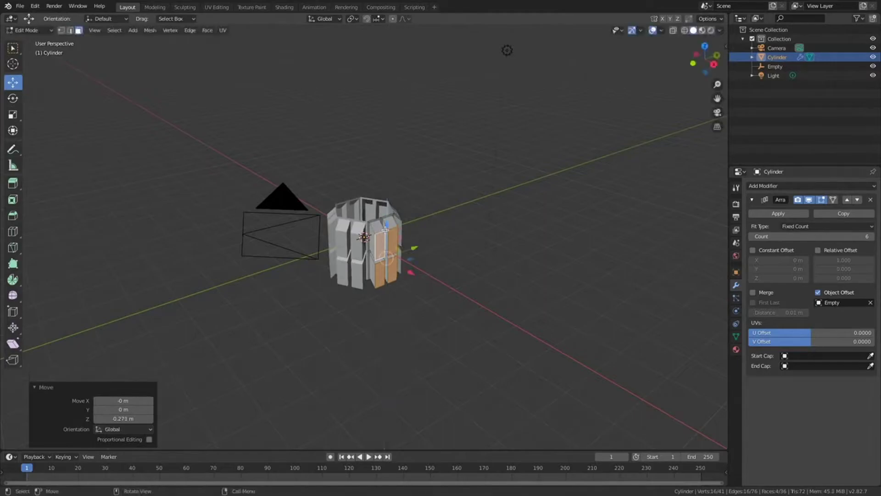
pyautogui.moveTo(385, 229); pyautogui.dragTo(385, 229, button='middle')
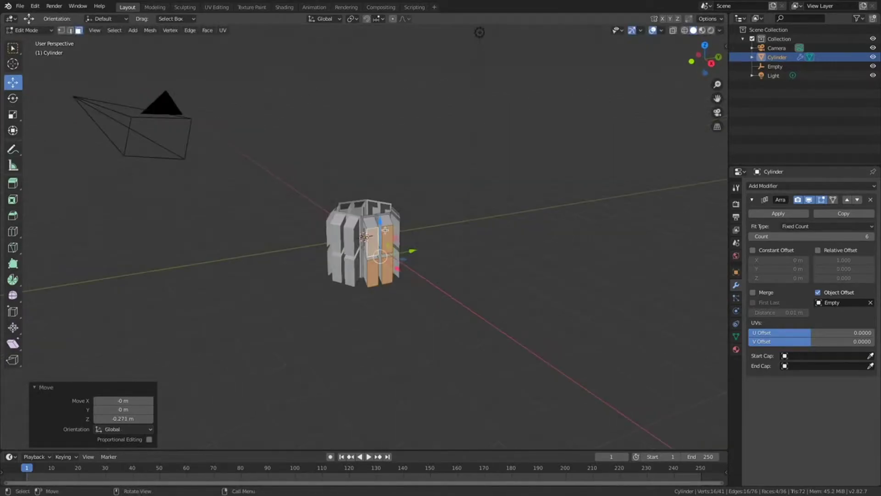
# In edge select mode, scale the lower outer edge of each of the four extruded panels to 0.6 so the panels taper downward
pyautogui.scroll(2, 385, 229)
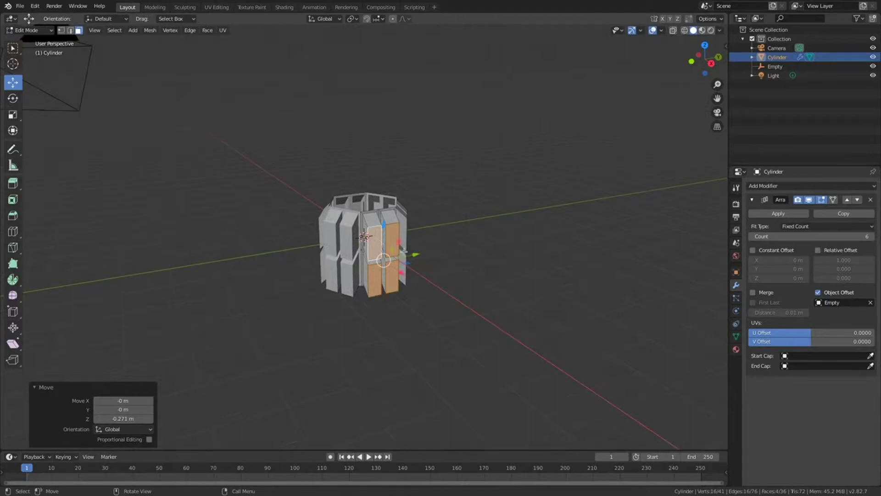
pyautogui.hotkey('alt', 'a')
pyautogui.click(69, 31)
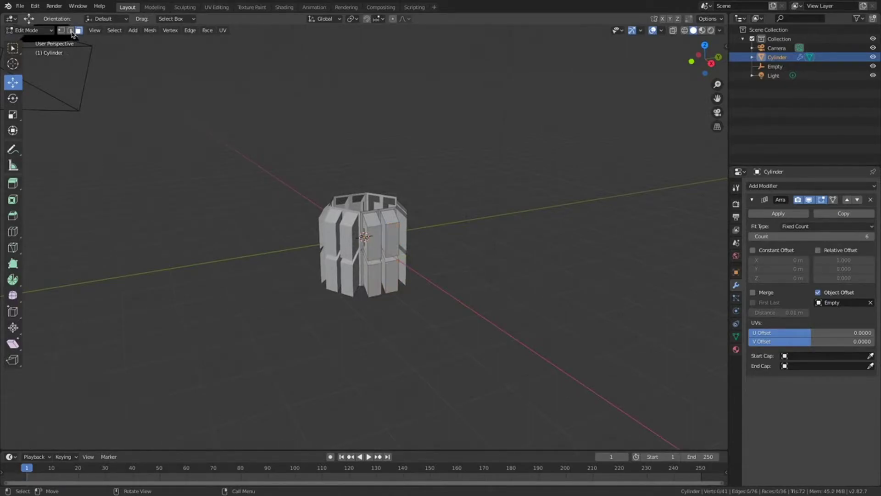
pyautogui.click(374, 258)
pyautogui.press('s')
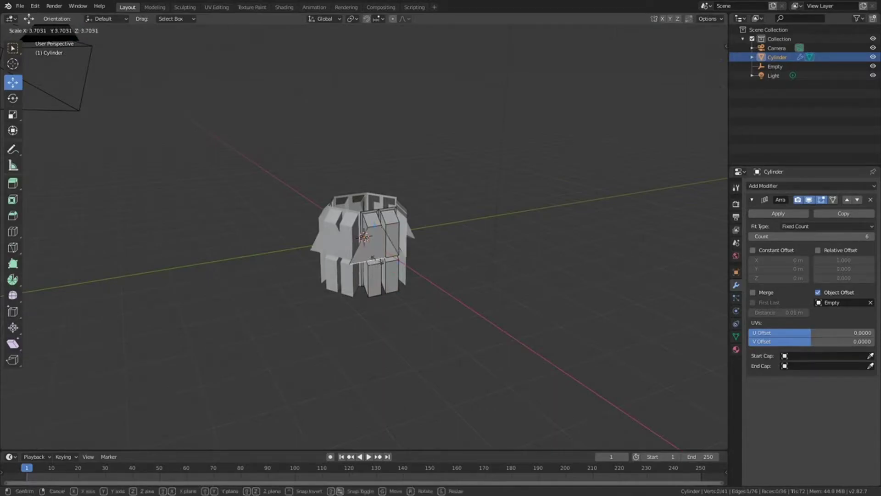
pyautogui.click(133, 406)
pyautogui.click(136, 401)
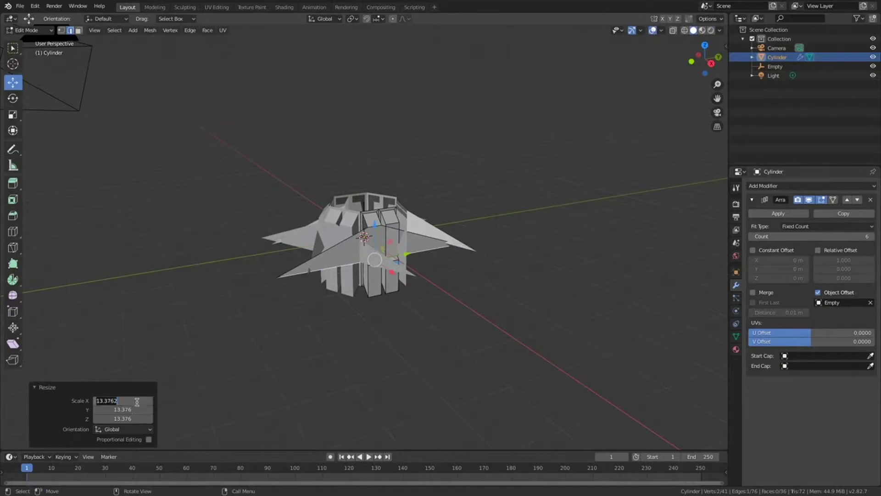
pyautogui.write('0.6')
pyautogui.press('Return')
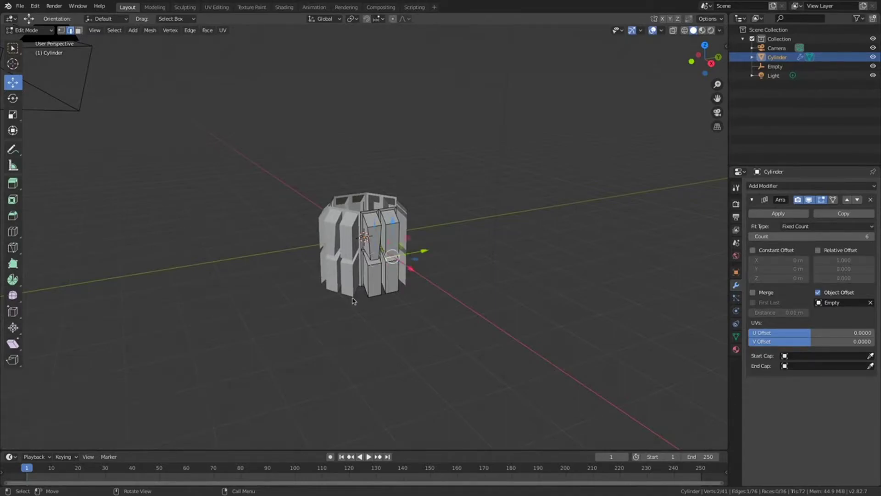
pyautogui.moveTo(393, 257); pyautogui.dragTo(412, 309)
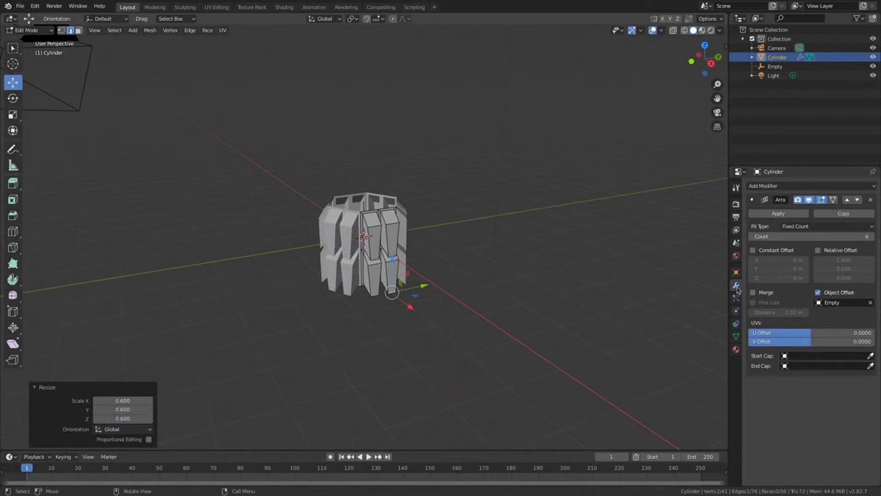
# Enable Merge and First Last on the Array modifier, and add a Subdivision Surface modifier to the cylinder
pyautogui.click(760, 292)
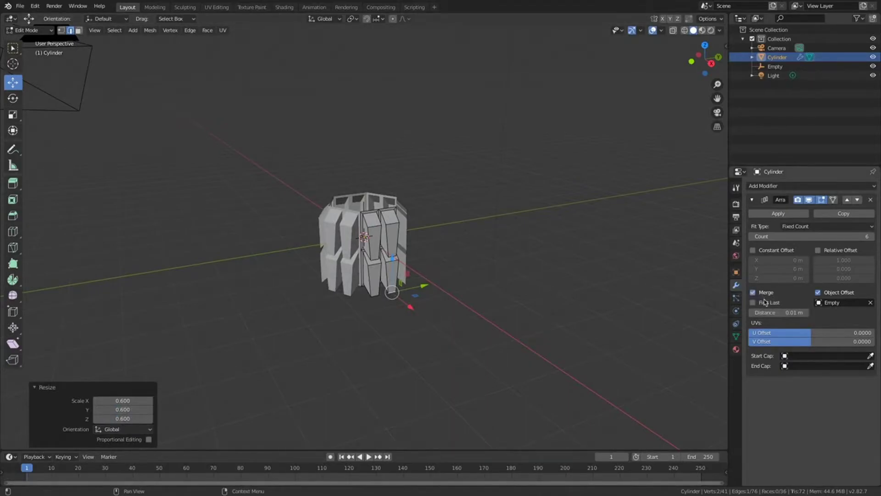
pyautogui.click(764, 304)
pyautogui.click(766, 187)
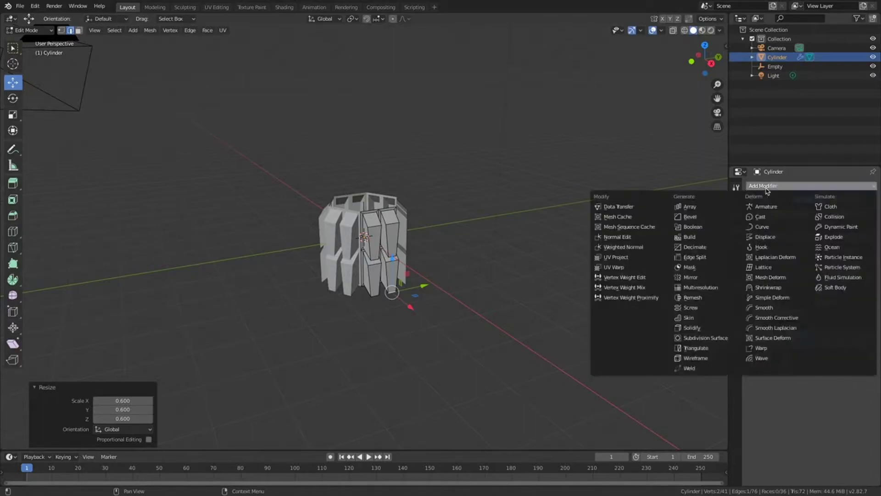
pyautogui.click(707, 340)
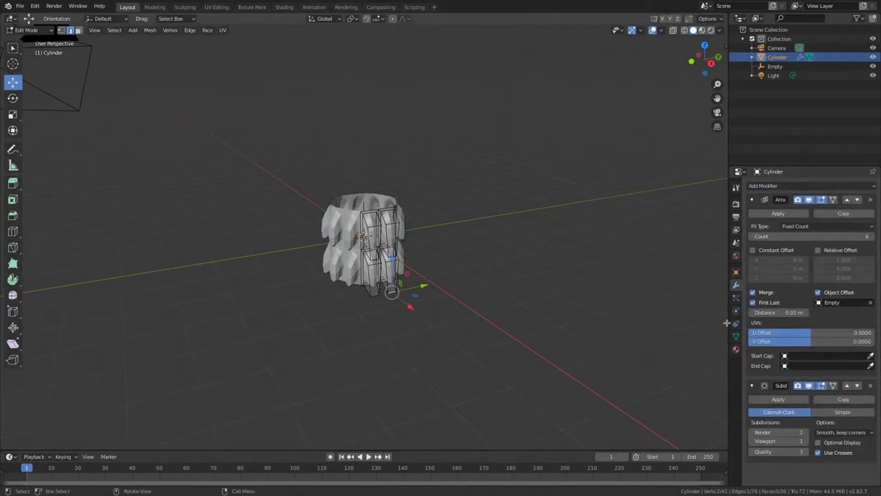
# Switch the Array modifier's Merge and First Last options off and back on to compare their effect on the seams
pyautogui.click(767, 297)
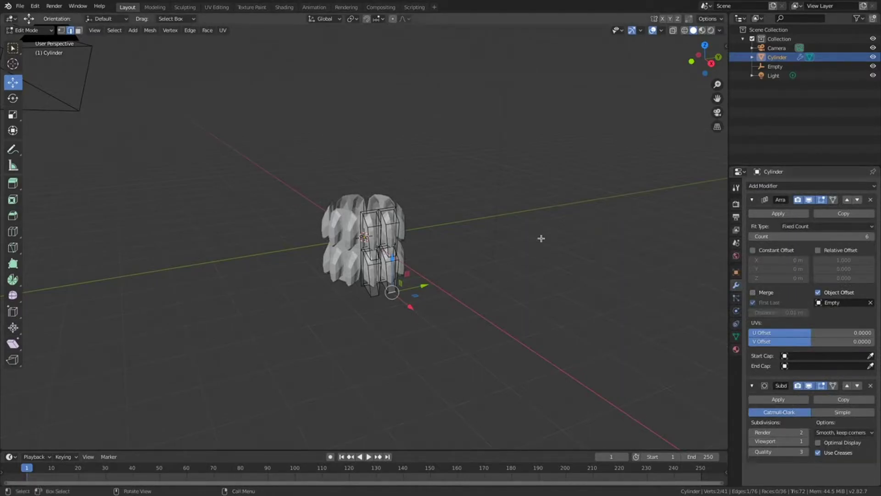
pyautogui.moveTo(537, 238); pyautogui.dragTo(544, 255, button='middle')
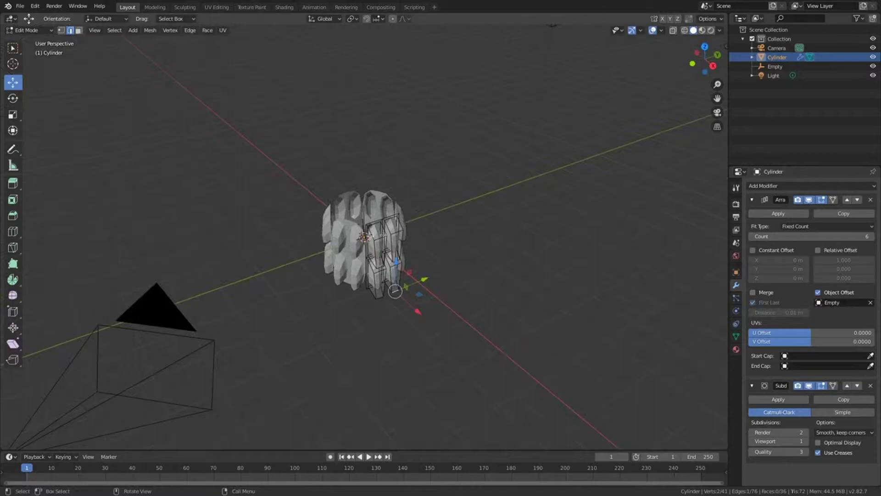
pyautogui.click(761, 292)
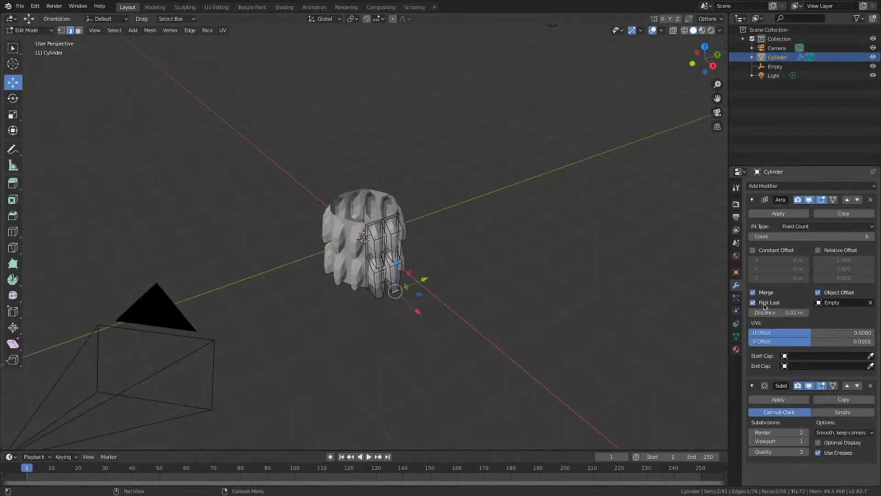
pyautogui.click(764, 303)
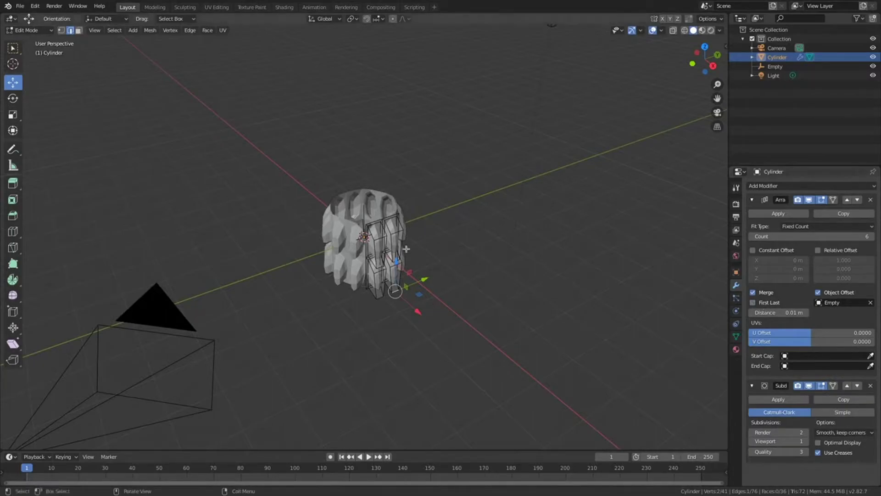
pyautogui.click(755, 303)
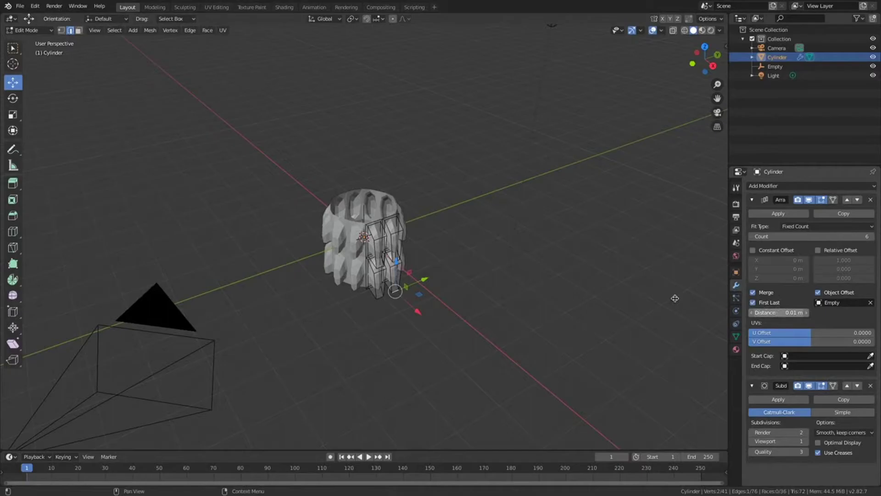
# Select the lower outer edges of the four panels and move them about 0.302 m down along the global Z axis
pyautogui.moveTo(675, 299); pyautogui.dragTo(414, 243, button='middle')
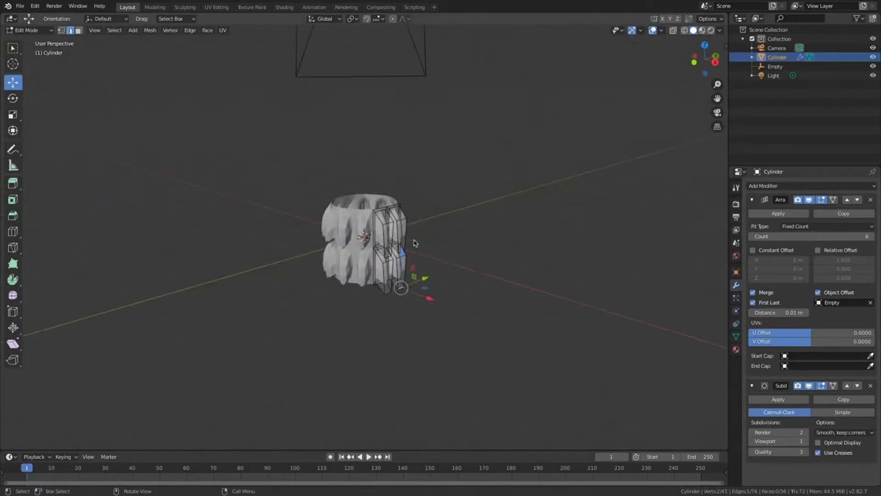
pyautogui.scroll(1, 414, 243)
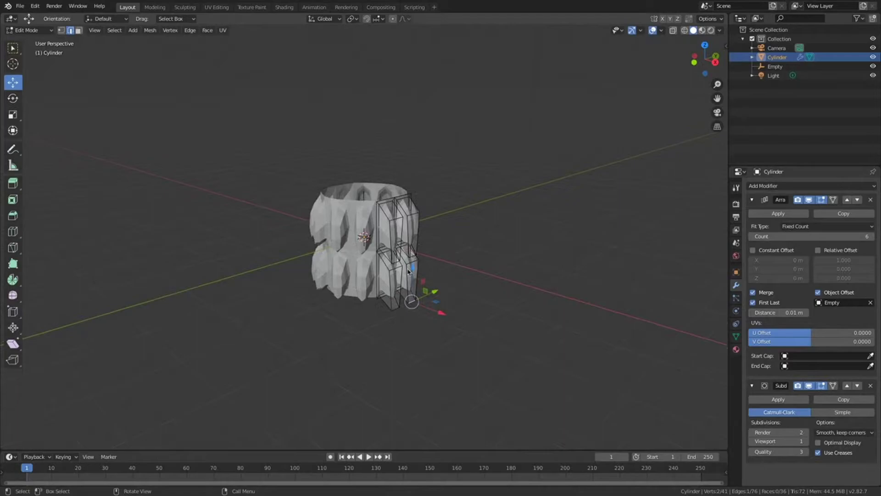
pyautogui.click(410, 263)
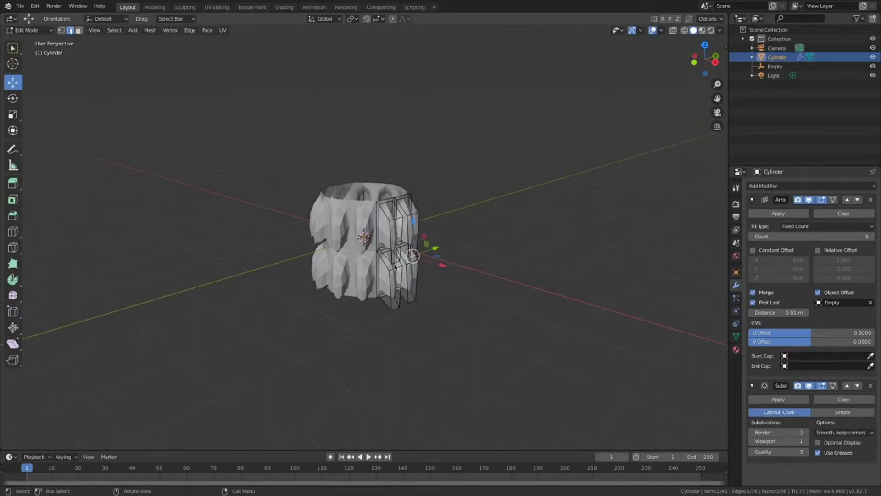
pyautogui.keyDown('shift'); pyautogui.click(397, 265); pyautogui.keyUp('shift')
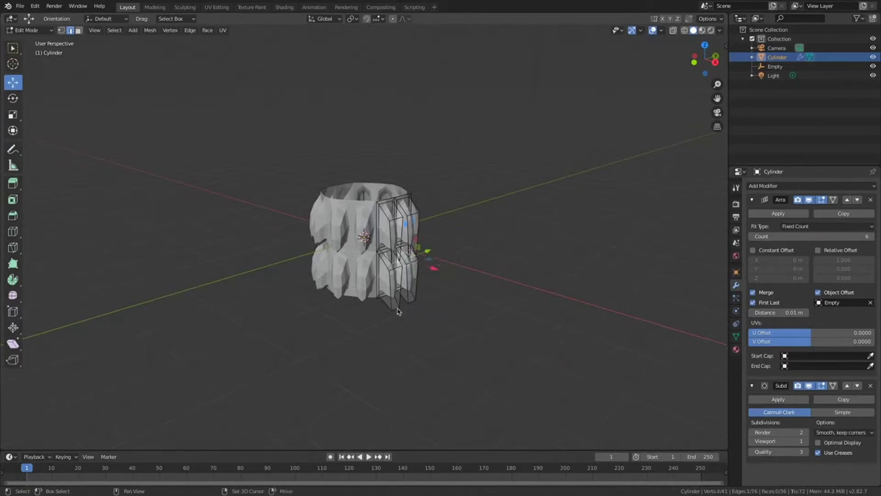
pyautogui.keyDown('shift'); pyautogui.click(413, 306); pyautogui.keyUp('shift')
pyautogui.keyDown('shift'); pyautogui.click(412, 303); pyautogui.keyUp('shift')
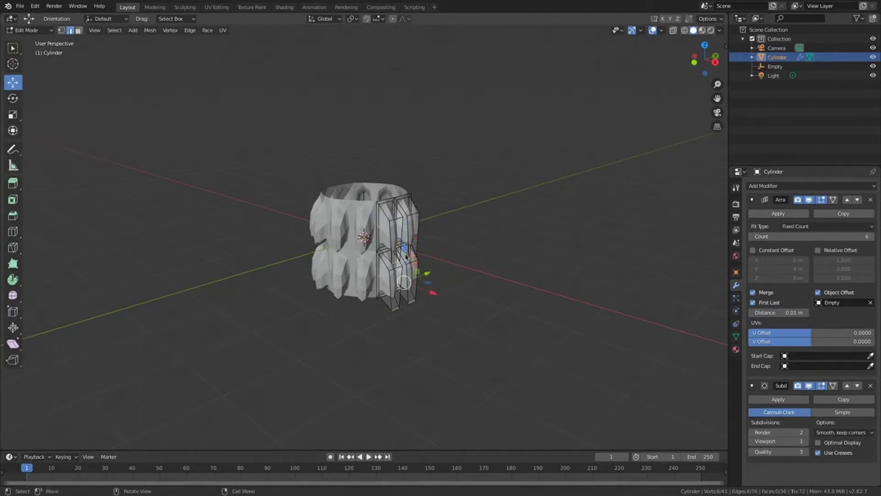
pyautogui.press('g')
pyautogui.press('z')
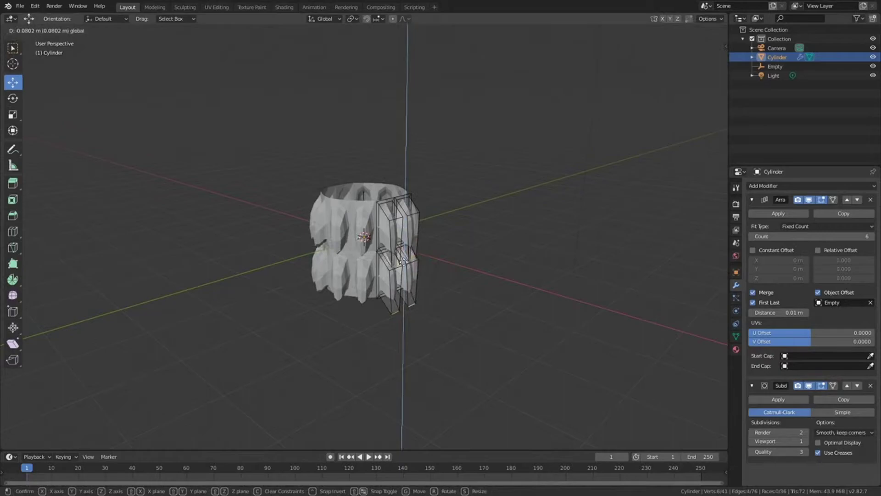
pyautogui.click(425, 298)
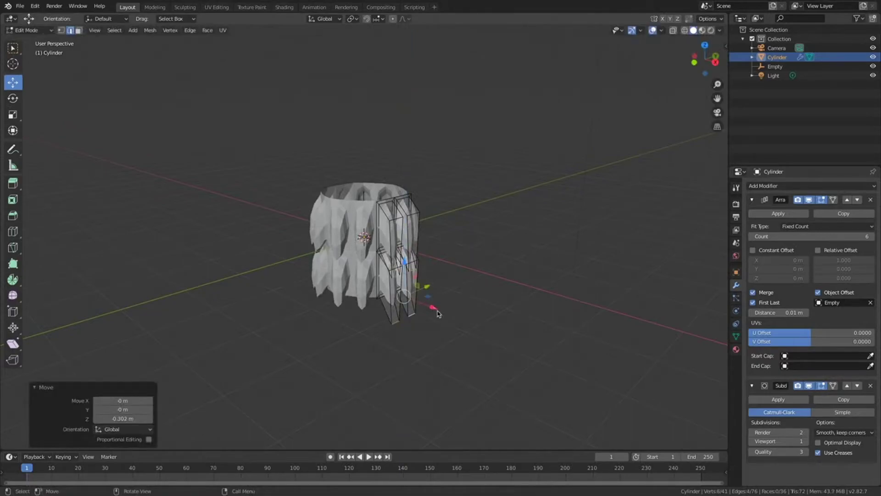
# Move the four selected edges about 0.088 m outward along global X and about 0.191 m further down along Z
pyautogui.press('g')
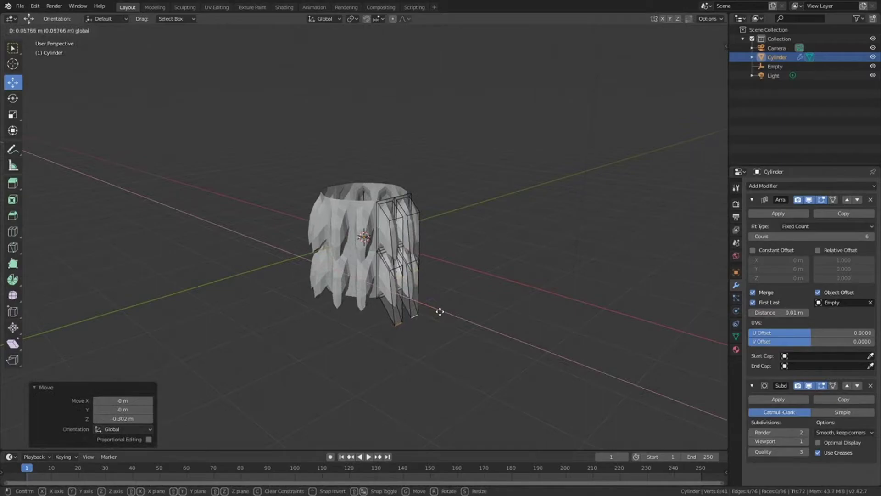
pyautogui.click(440, 312)
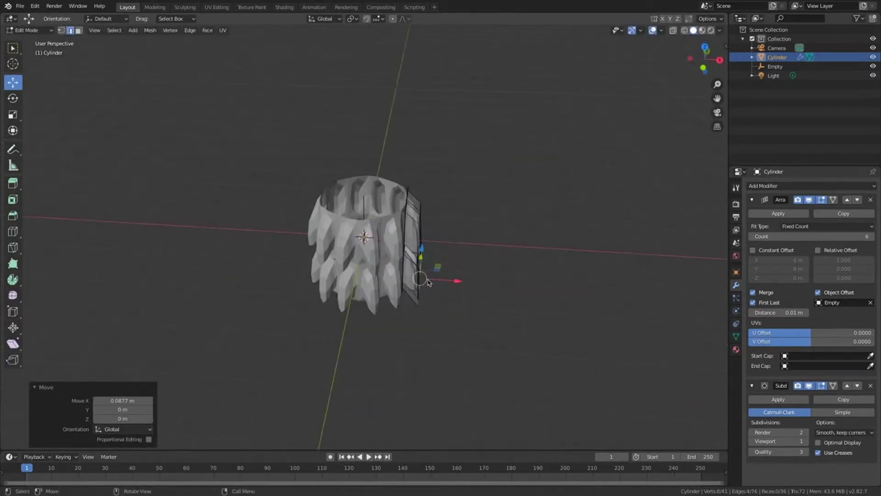
pyautogui.moveTo(428, 279); pyautogui.dragTo(424, 268, button='middle')
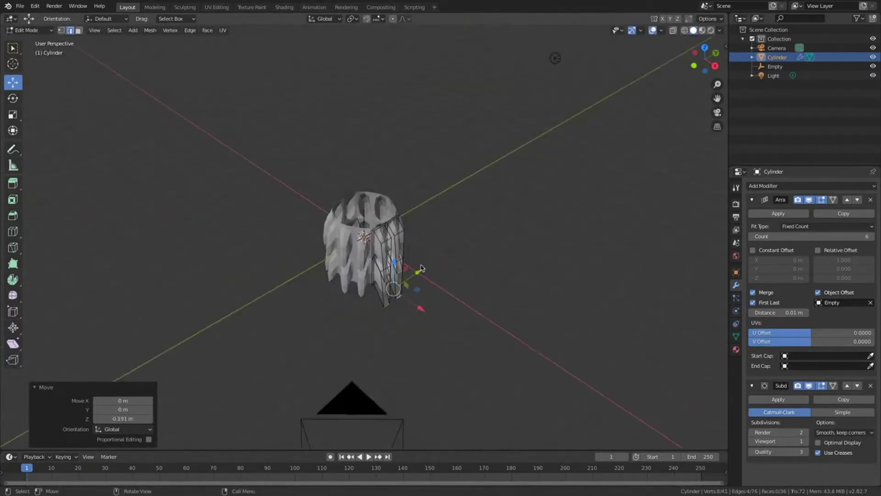
pyautogui.moveTo(420, 271); pyautogui.dragTo(385, 229, button='middle')
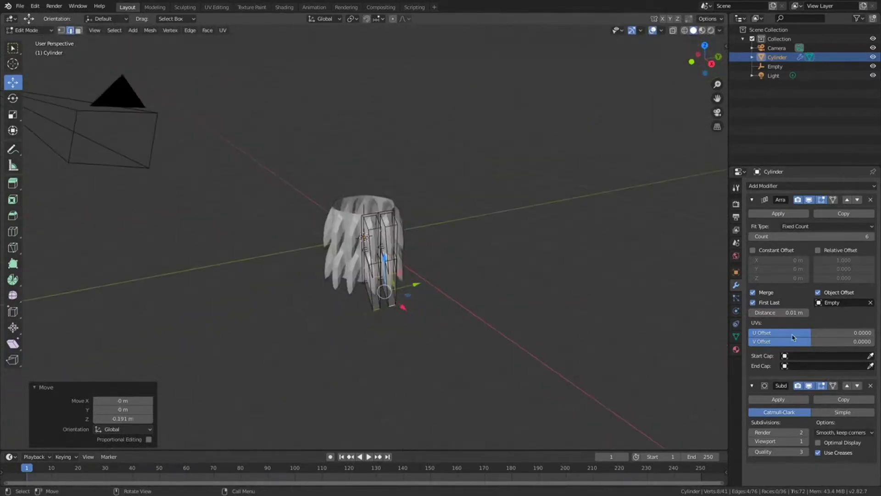
# Add a second Array modifier below the Subdivision Surface modifier and set its fit type to Fit Curve
pyautogui.click(751, 201)
pyautogui.click(763, 186)
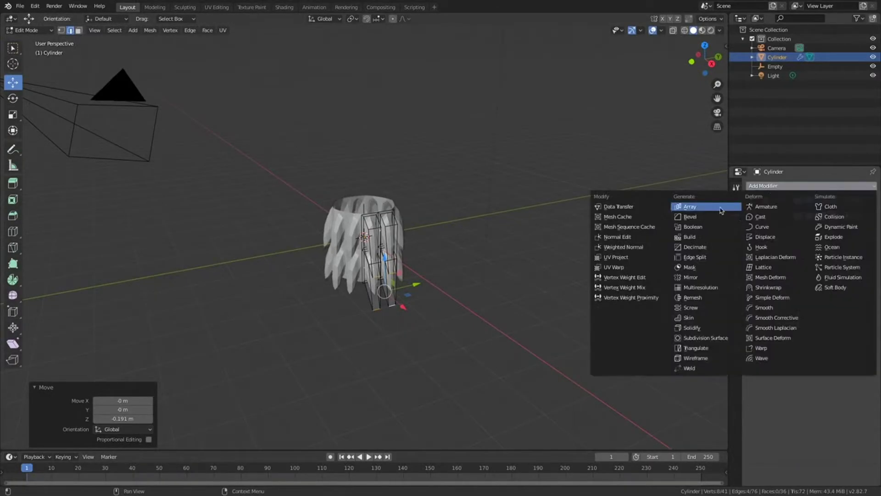
pyautogui.click(721, 210)
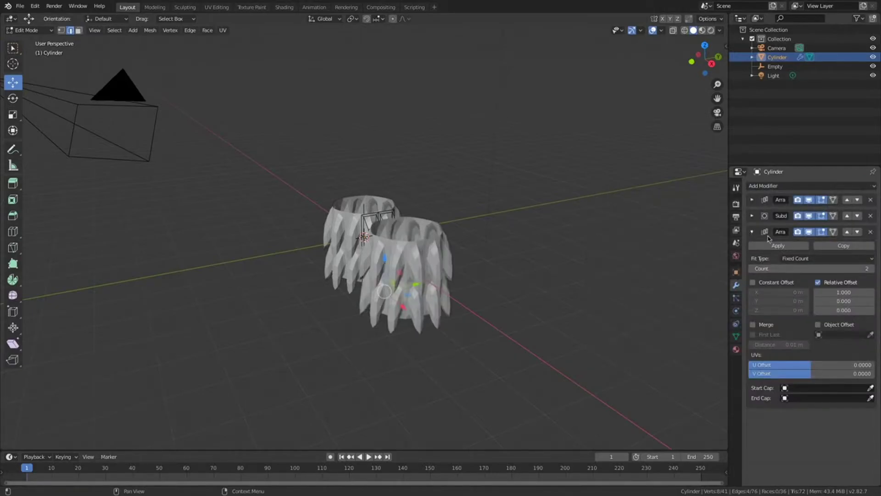
pyautogui.click(799, 261)
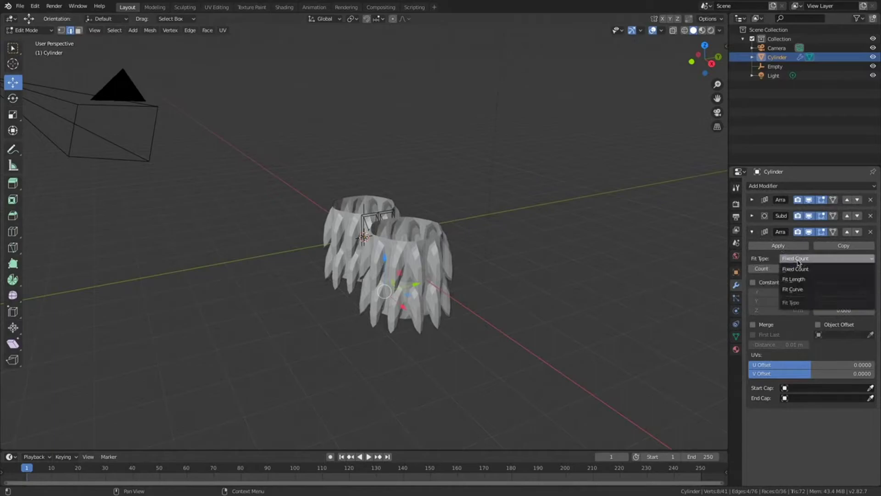
pyautogui.click(799, 289)
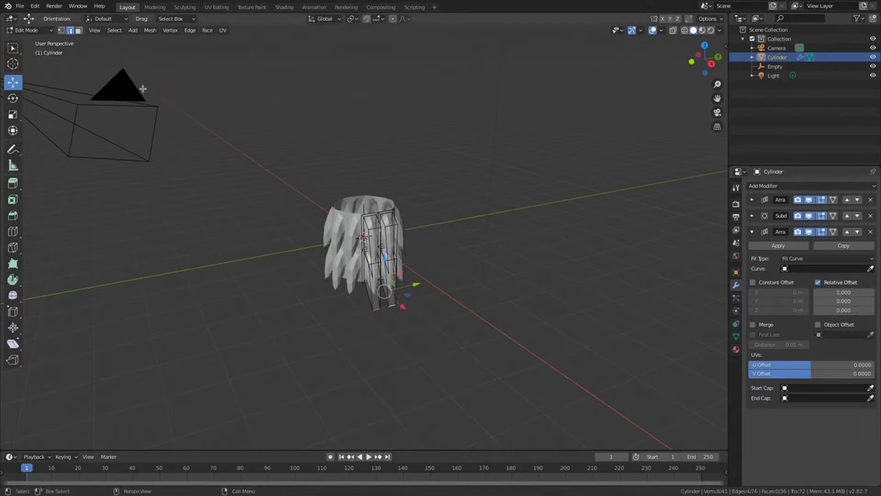
# Switch to Object Mode and add a Bezier curve at the origin
pyautogui.click(33, 31)
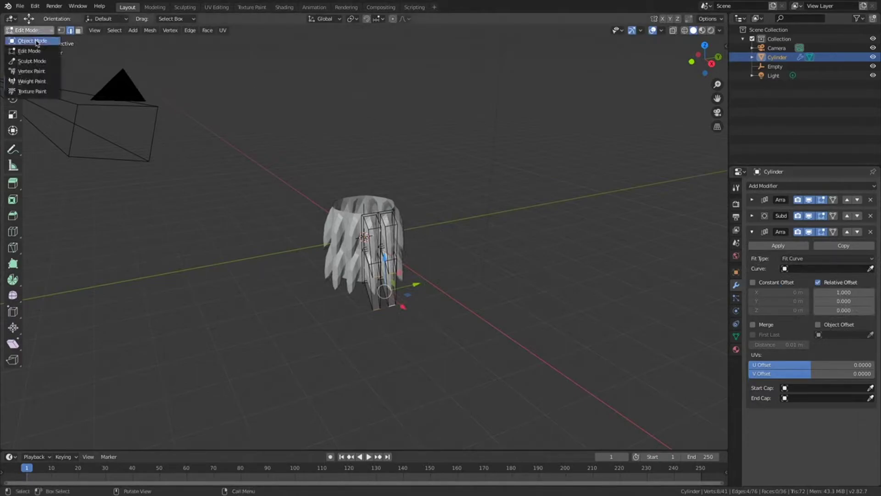
pyautogui.click(36, 42)
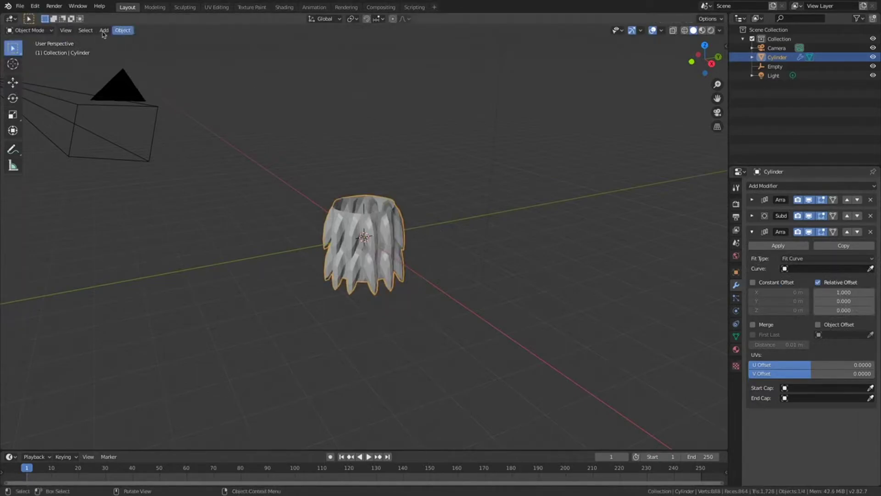
pyautogui.click(104, 30)
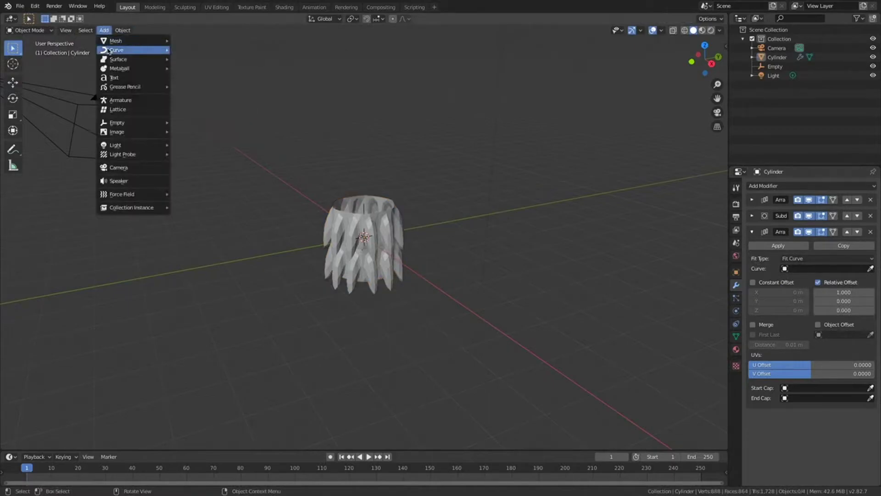
pyautogui.moveTo(153, 51)
pyautogui.click(182, 50)
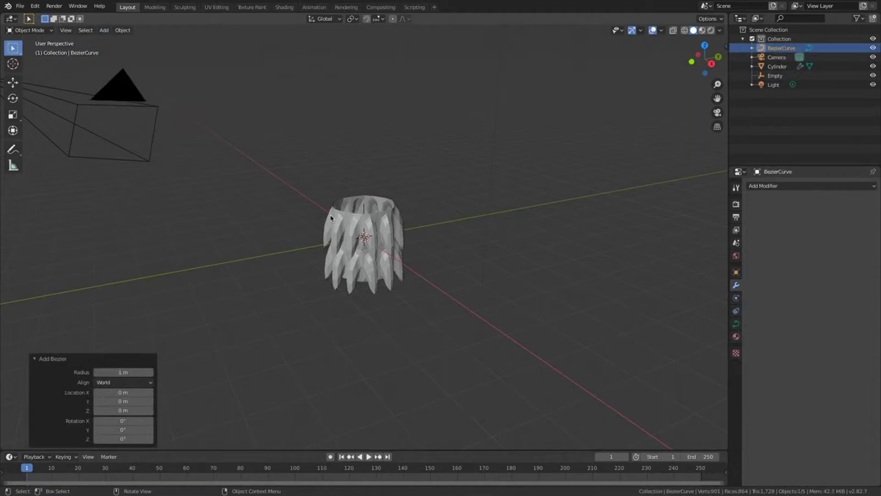
# Scale the Bezier curve by about -4.162 and again by about 2.083
pyautogui.press('s')
pyautogui.click(439, 193)
pyautogui.press('s')
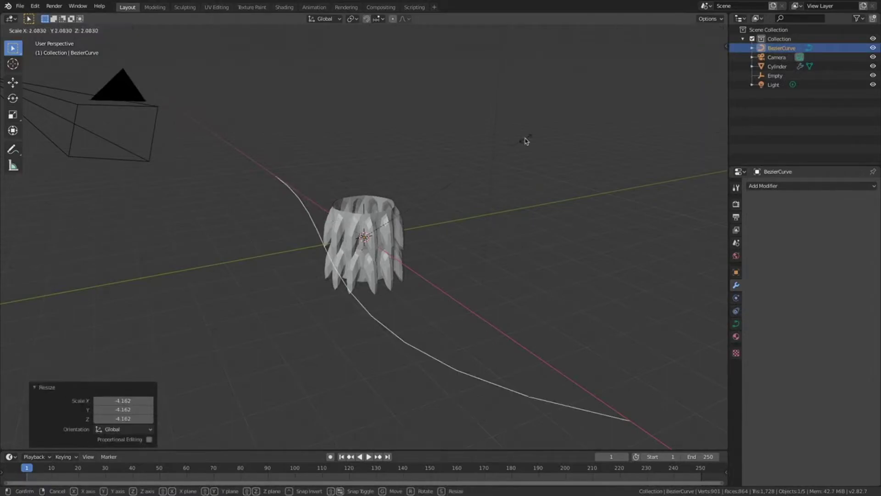
pyautogui.click(525, 142)
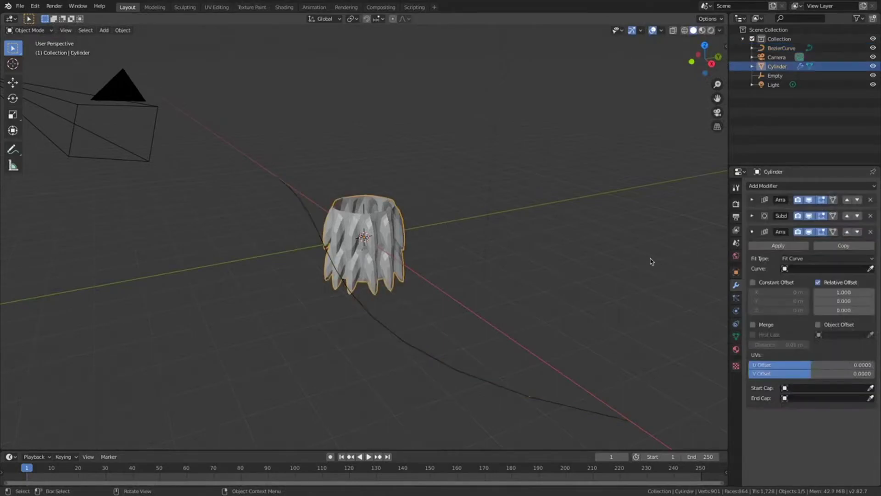
# Assign BezierCurve as the fit curve of the cylinder's second Array modifier and set its relative X offset to 0
pyautogui.click(804, 270)
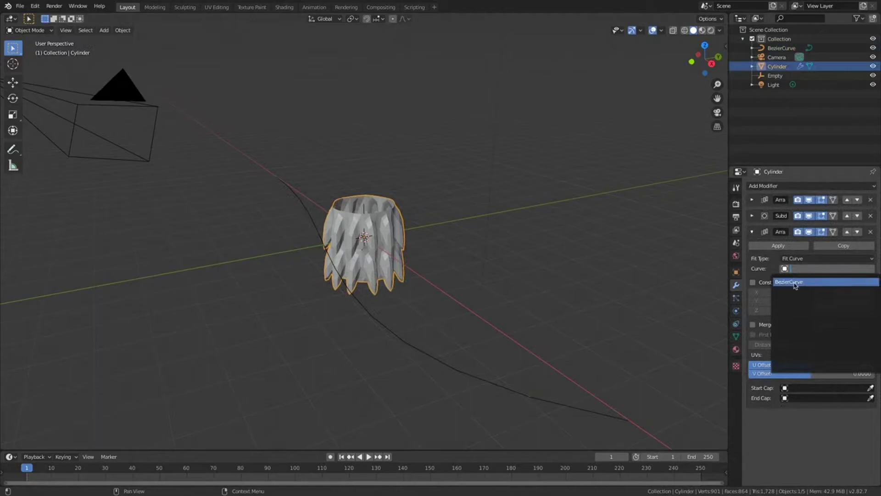
pyautogui.click(797, 282)
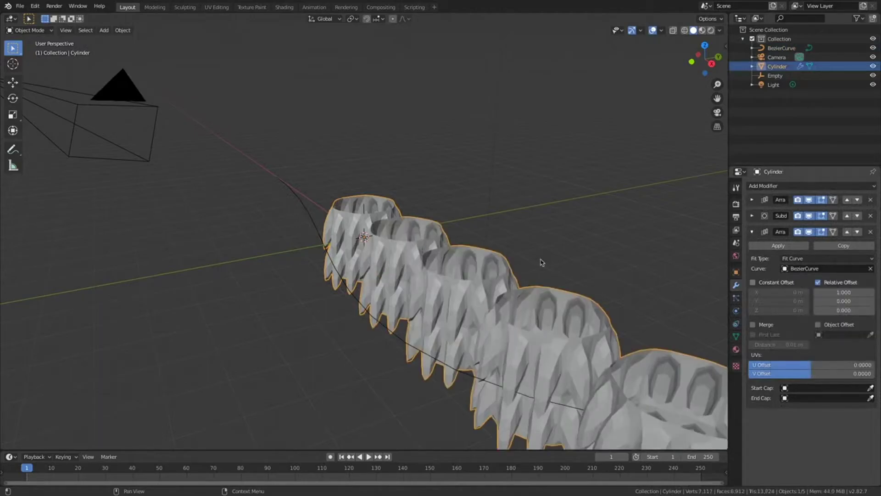
pyautogui.scroll(-3, 542, 262)
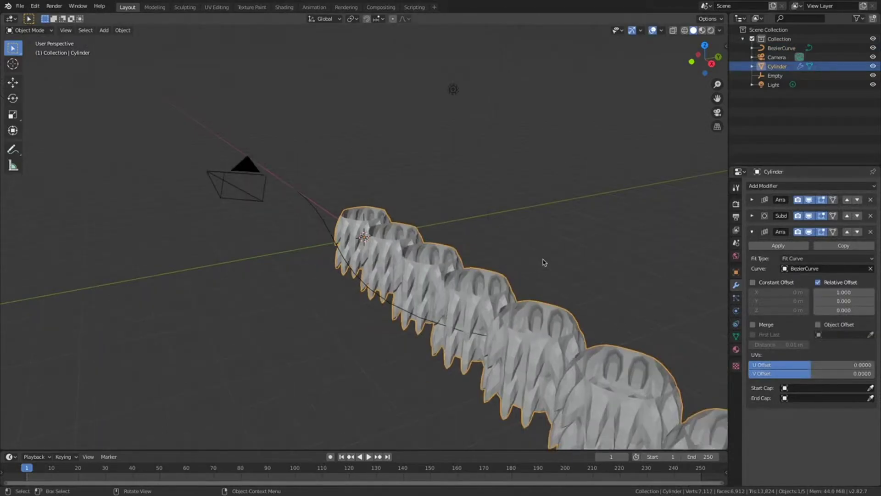
pyautogui.scroll(-2, 542, 261)
pyautogui.click(837, 292)
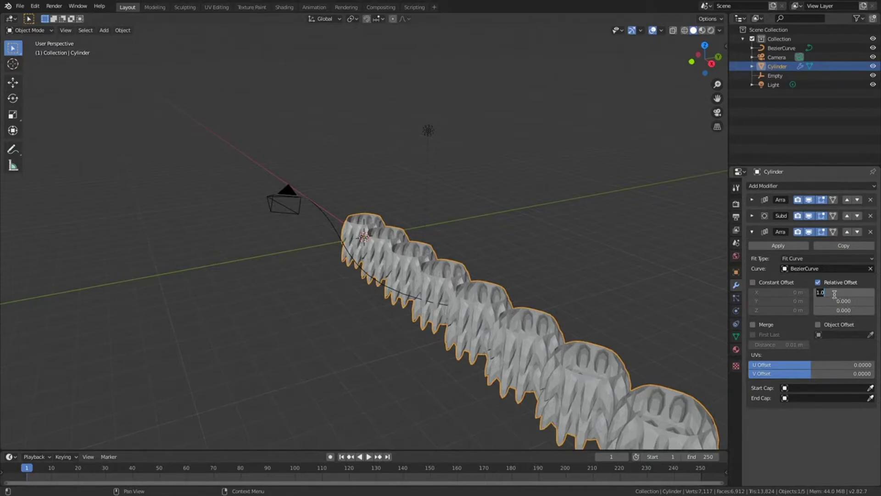
pyautogui.write('0')
pyautogui.press('Return')
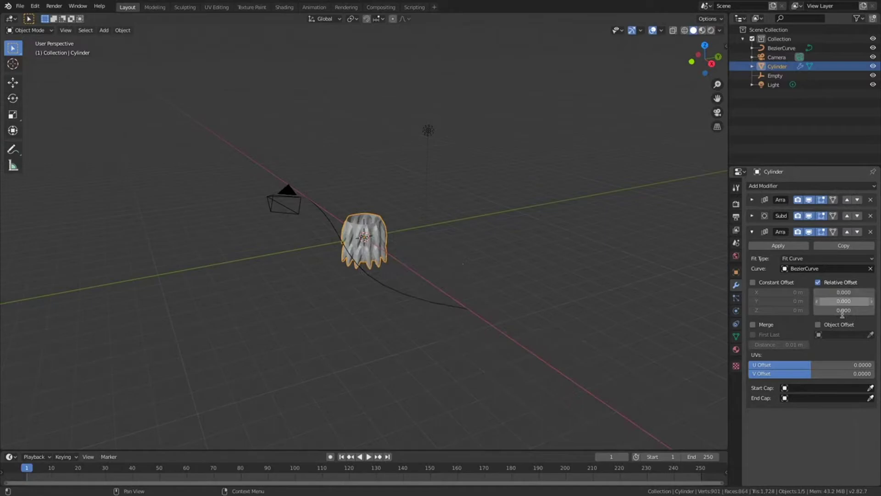
# Try a relative Y offset of 2 on the second Array modifier and undo it
pyautogui.click(848, 301)
pyautogui.write('2')
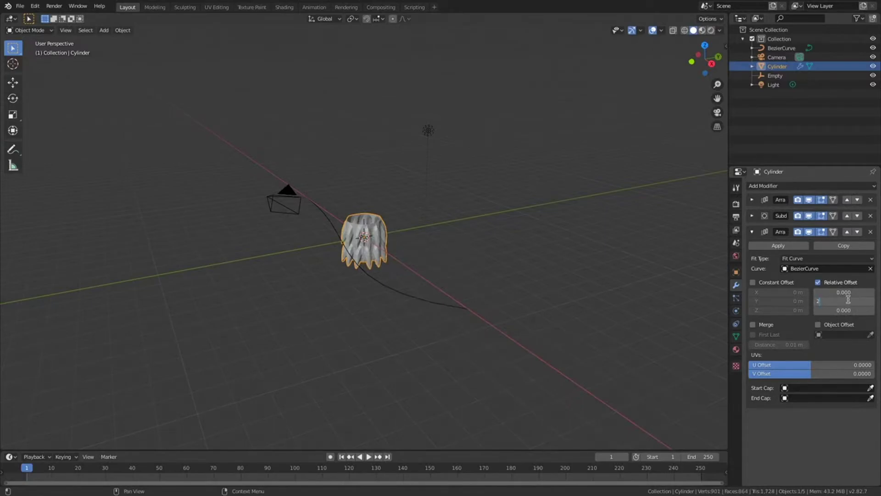
pyautogui.press('Return')
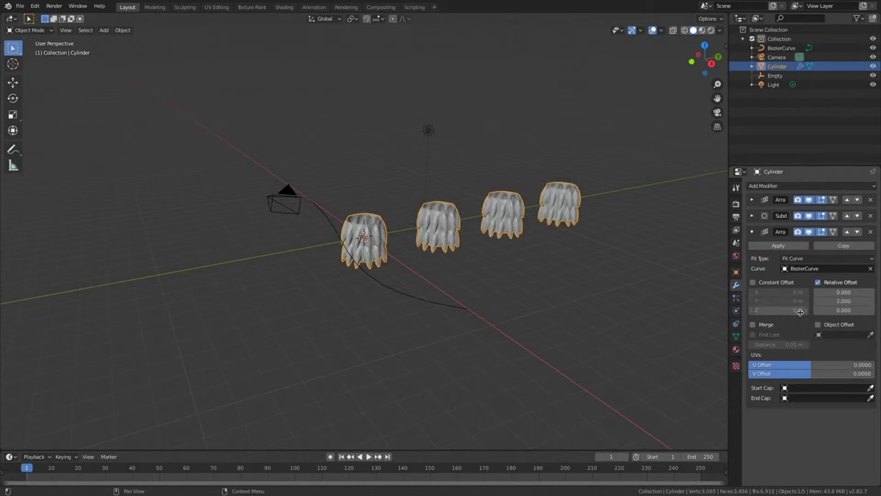
pyautogui.hotkey('ctrl', 'z')
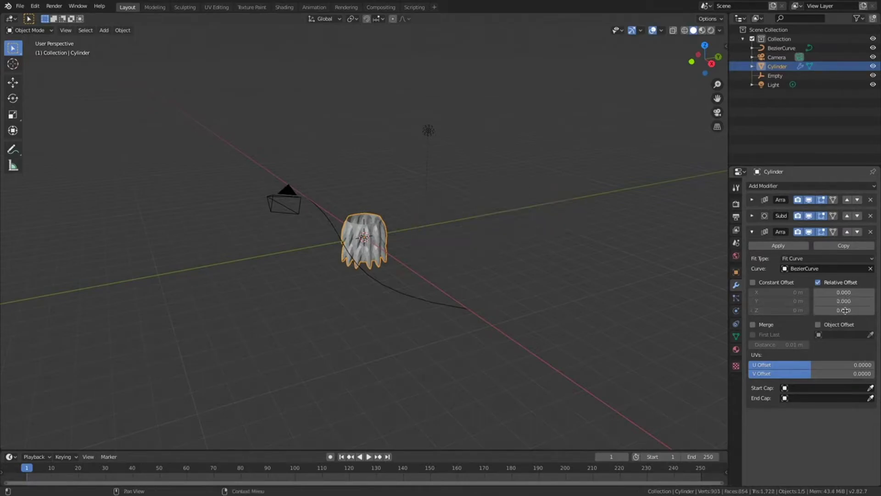
# Set the second Array modifier's relative Z offset to 0.6 to stack overlapping copies vertically
pyautogui.click(844, 312)
pyautogui.write('0.6')
pyautogui.press('Return')
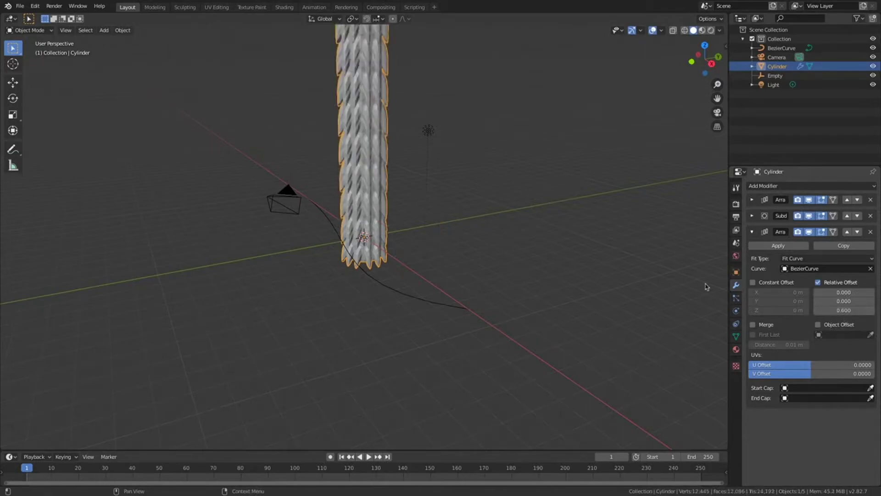
pyautogui.moveTo(577, 256); pyautogui.dragTo(430, 239, button='middle')
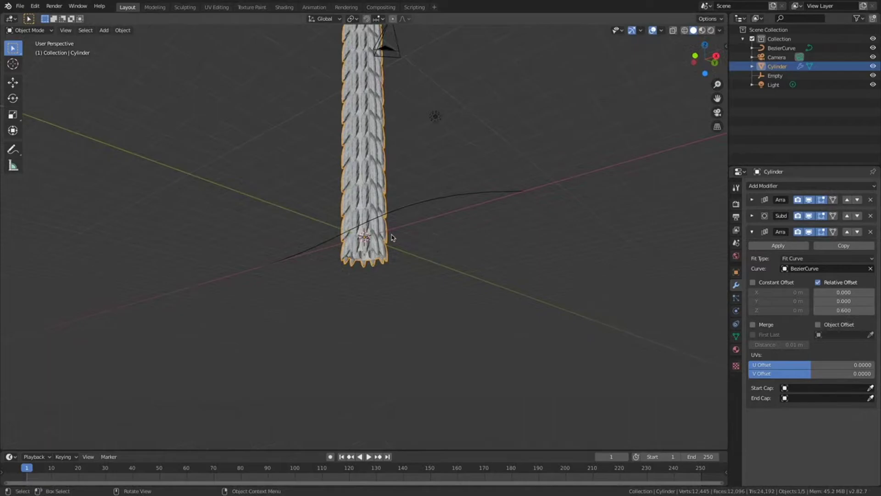
# Fine-tune the second Array modifier's relative Z offset to 0.85, trying 0.9 and 0.8 on the way
pyautogui.scroll(2, 394, 238)
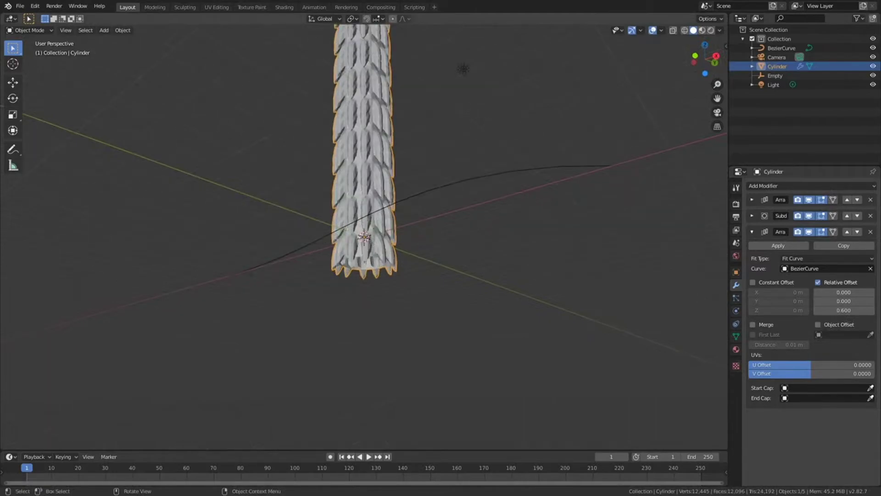
pyautogui.click(872, 311)
pyautogui.click(872, 311)
pyautogui.click(872, 311)
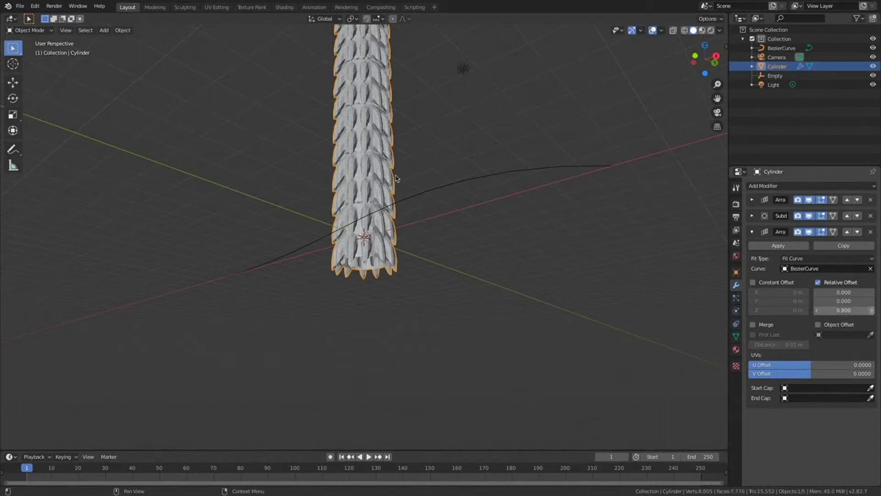
pyautogui.scroll(3, 397, 178)
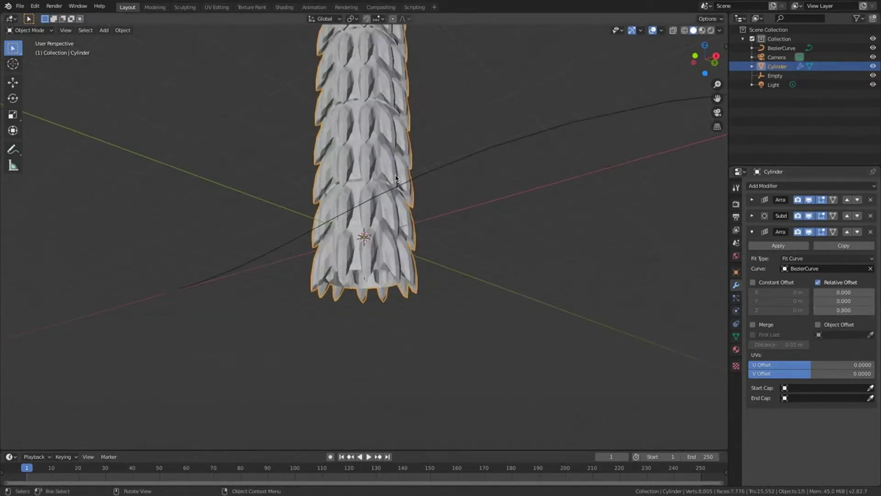
pyautogui.scroll(2, 396, 178)
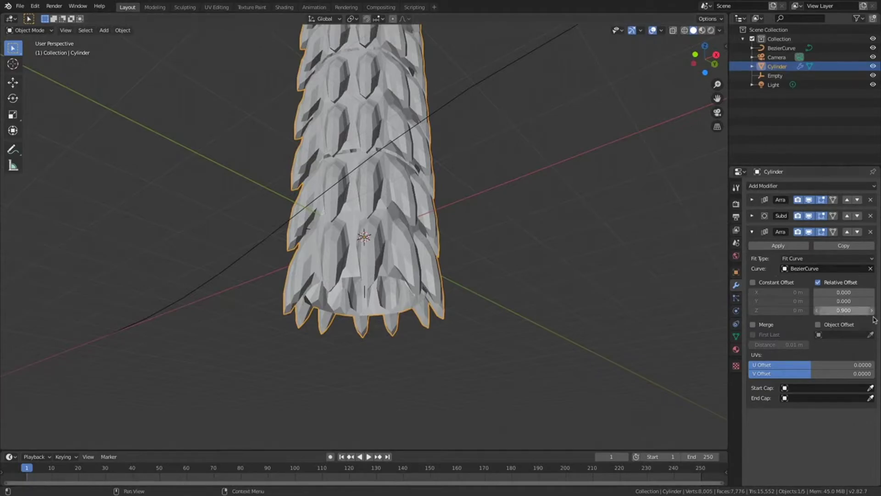
pyautogui.click(817, 311)
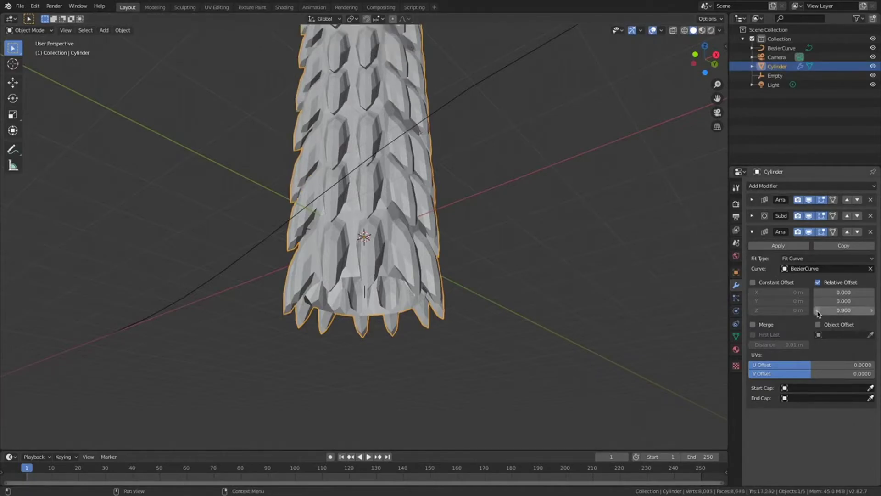
pyautogui.click(840, 312)
pyautogui.write('.85')
pyautogui.press('Return')
pyautogui.moveTo(576, 271); pyautogui.dragTo(568, 230, button='middle')
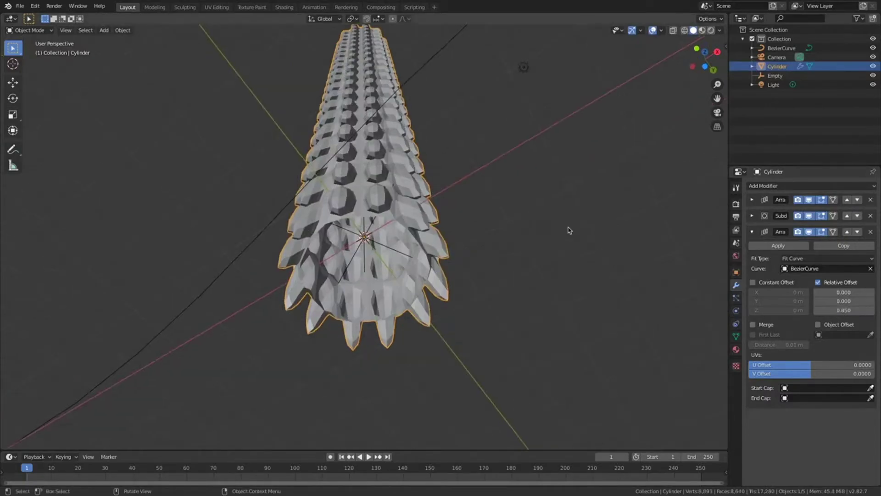
pyautogui.scroll(-2, 569, 230)
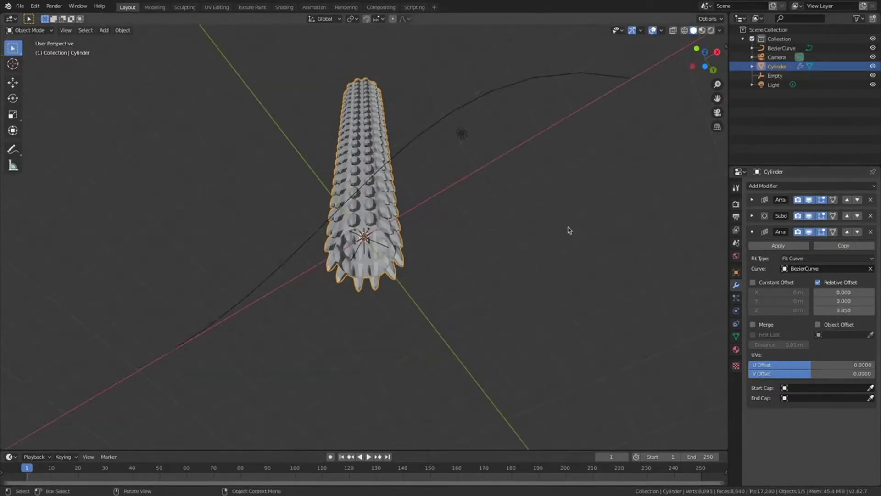
# Enable Merge and First Last on the cylinder's second Array modifier
pyautogui.moveTo(568, 230); pyautogui.dragTo(568, 230, button='middle')
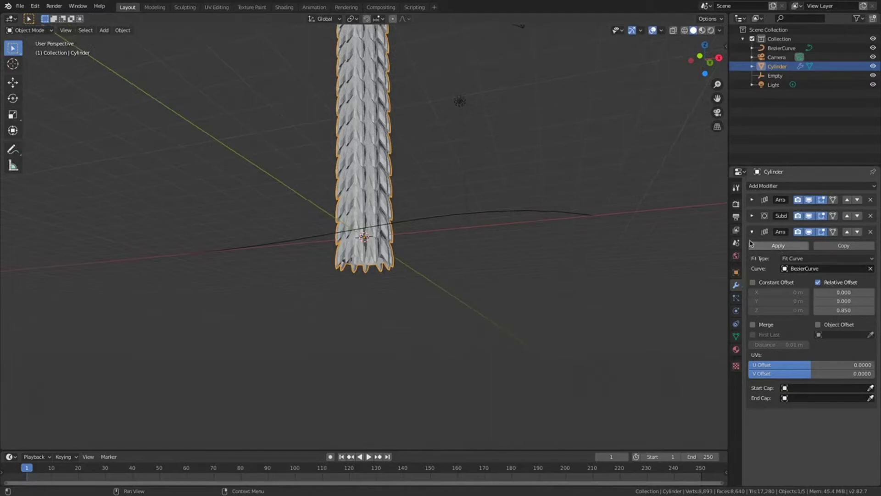
pyautogui.click(764, 325)
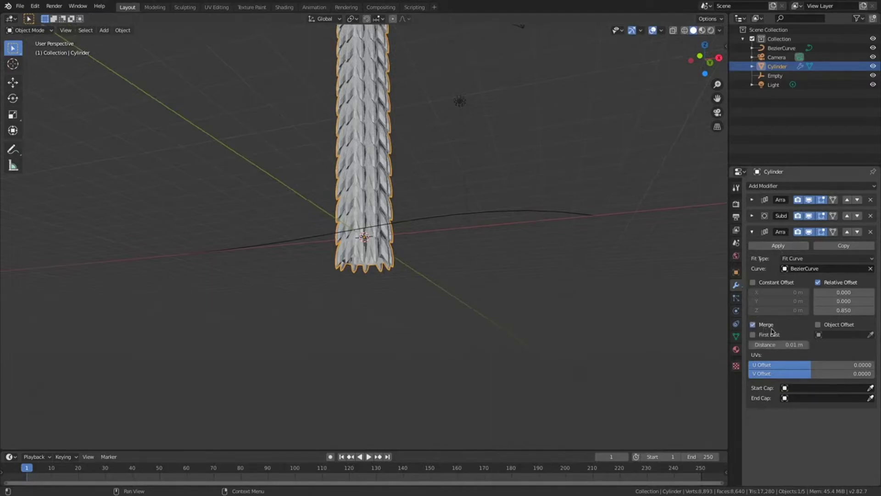
pyautogui.click(769, 335)
# Add a Curve modifier to the cylinder and assign BezierCurve as its deforming object
pyautogui.click(776, 187)
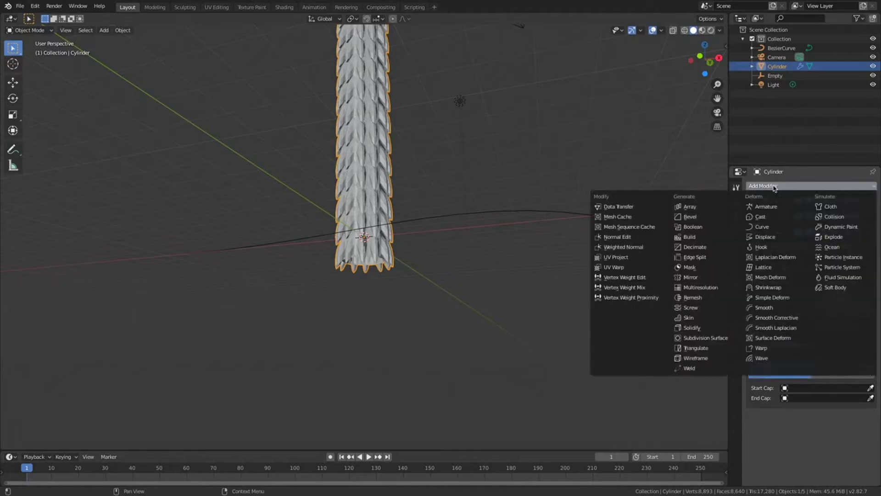
pyautogui.click(762, 226)
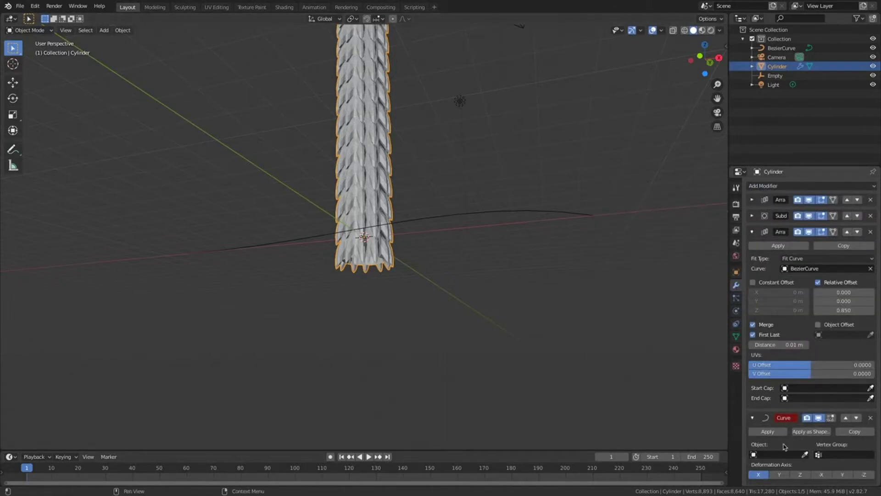
pyautogui.click(773, 455)
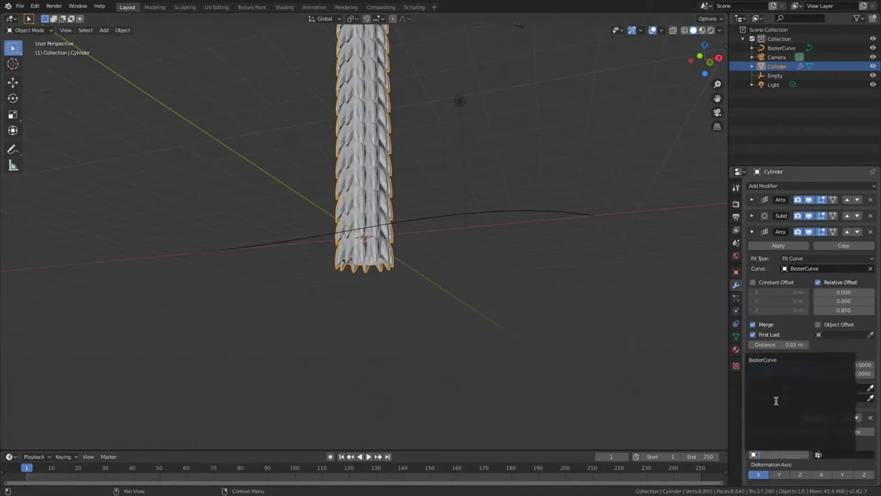
pyautogui.click(767, 361)
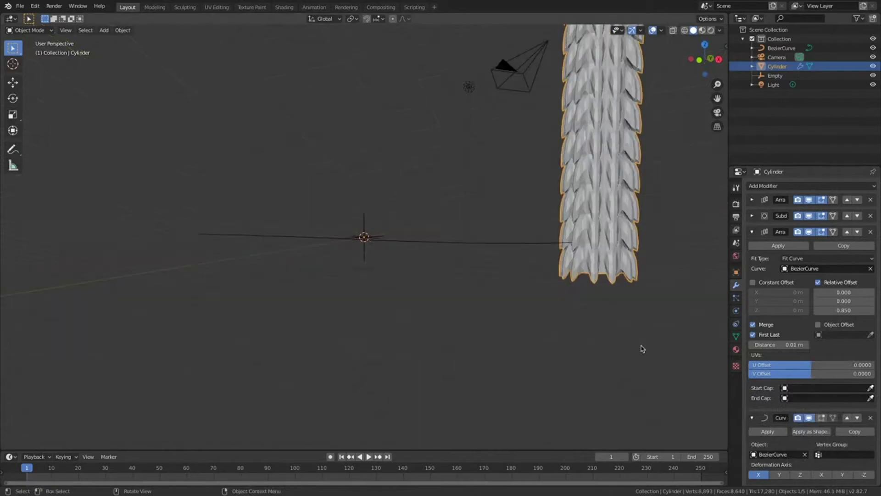
# Compare the Curve modifier's deformation axes and set it to -Z so the cylinder follows the curve
pyautogui.scroll(-1, 641, 348)
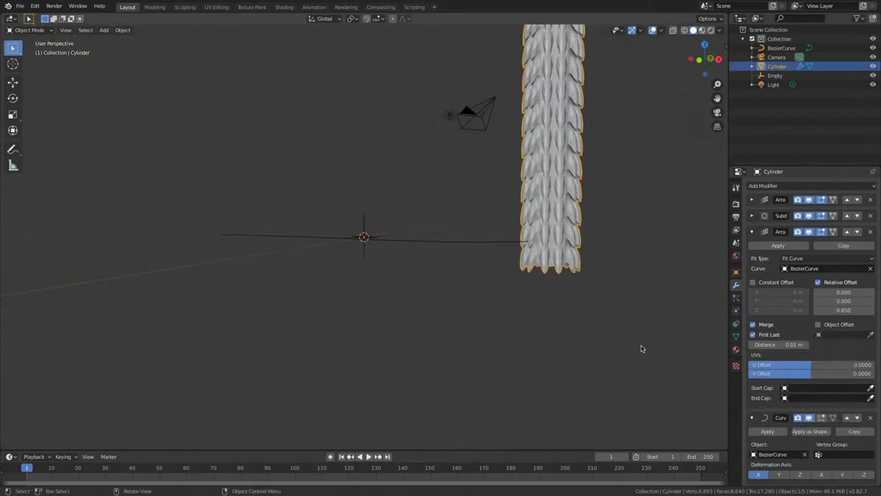
pyautogui.click(800, 474)
pyautogui.scroll(-1, 575, 380)
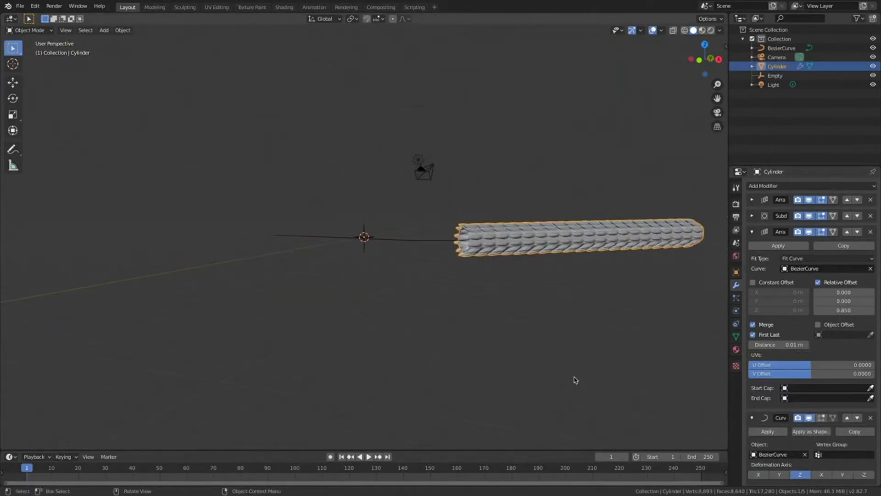
pyautogui.moveTo(575, 380); pyautogui.dragTo(575, 380, button='middle')
pyautogui.click(784, 478)
pyautogui.click(825, 475)
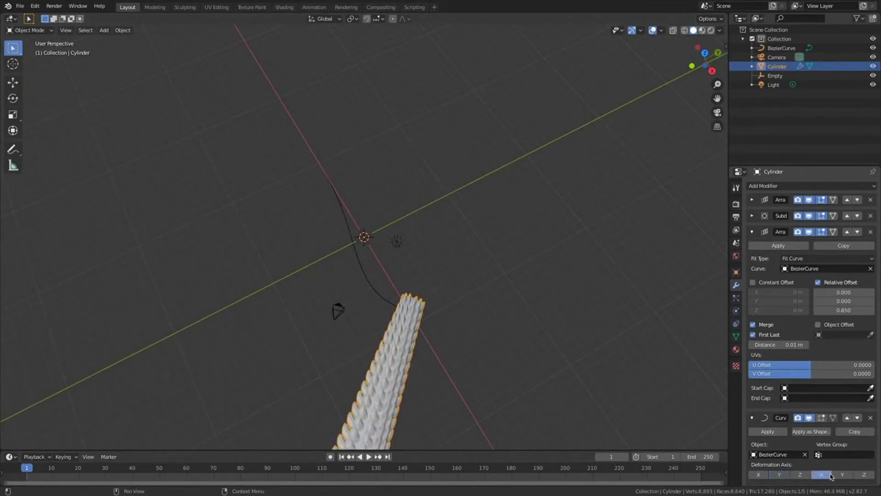
pyautogui.click(843, 476)
pyautogui.click(864, 475)
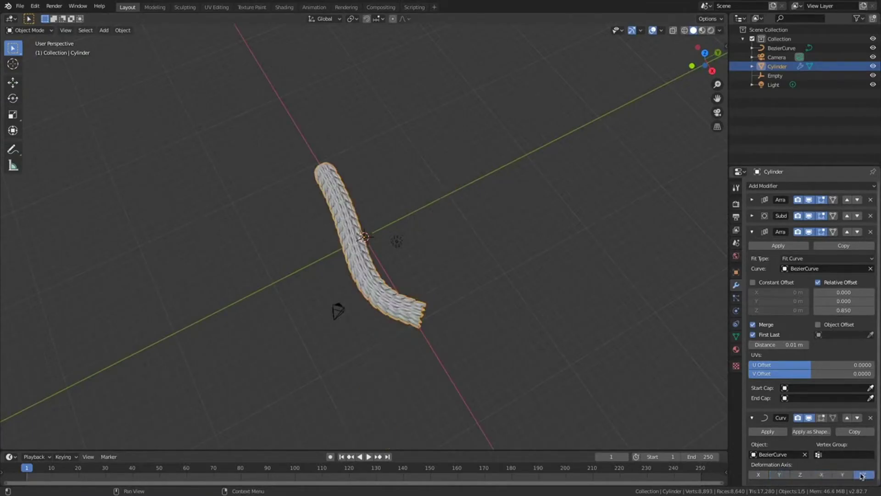
# In Edit Mode on BezierCurve, raise the inner handle at the spiky end by about 2.19 m along Z
pyautogui.moveTo(571, 360); pyautogui.dragTo(761, 52, button='middle')
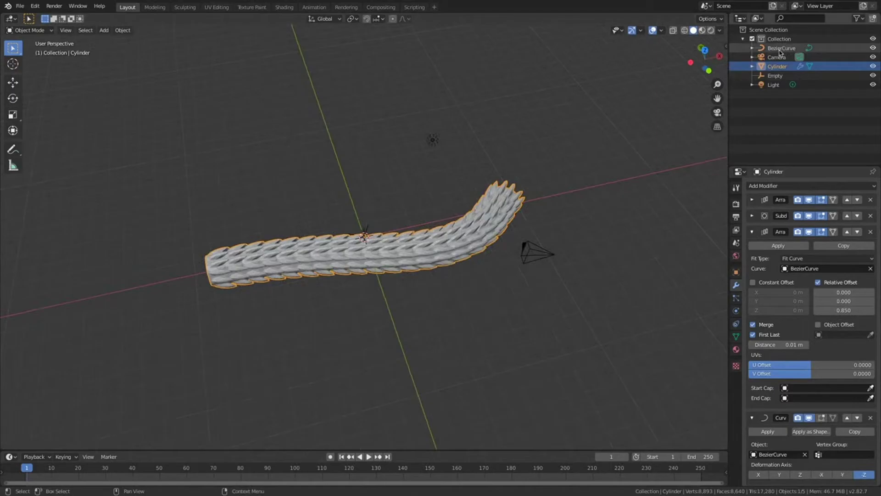
pyautogui.click(780, 49)
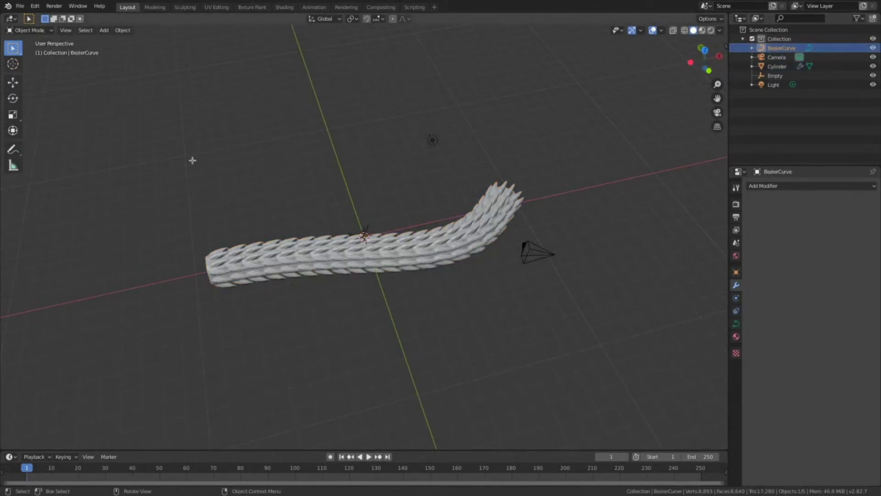
pyautogui.press('Tab')
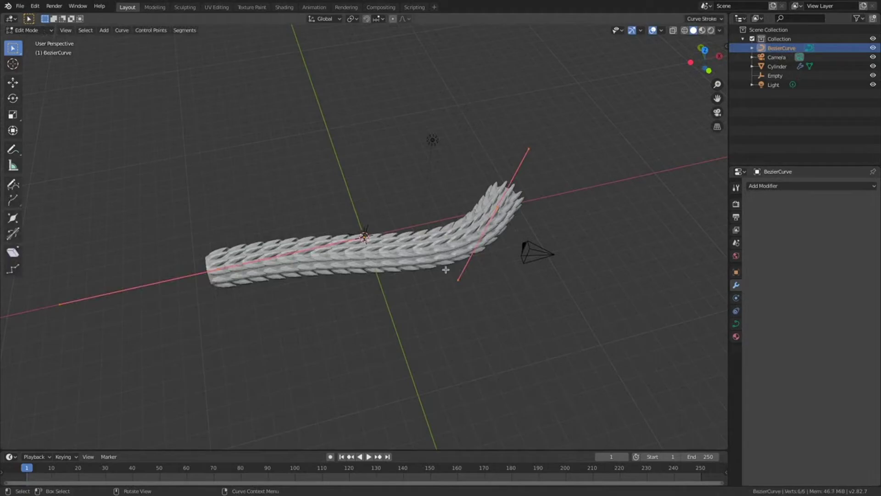
pyautogui.click(457, 279)
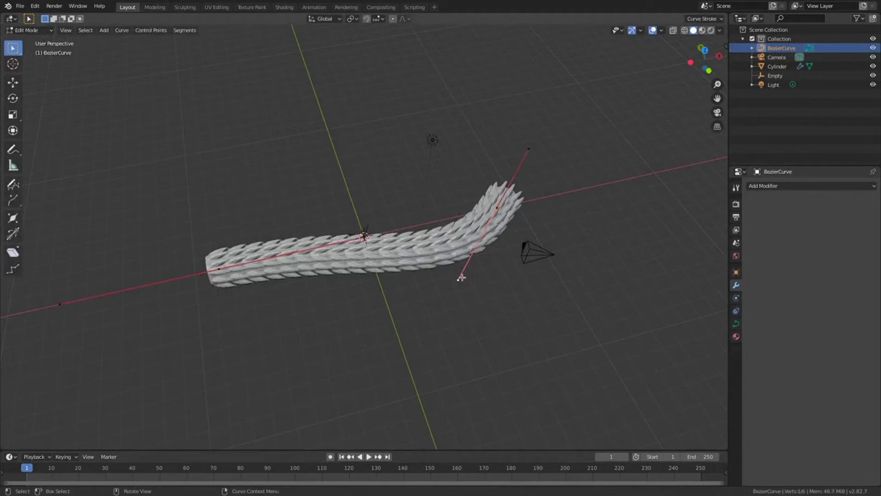
pyautogui.click(12, 82)
pyautogui.moveTo(292, 155); pyautogui.dragTo(293, 156, button='middle')
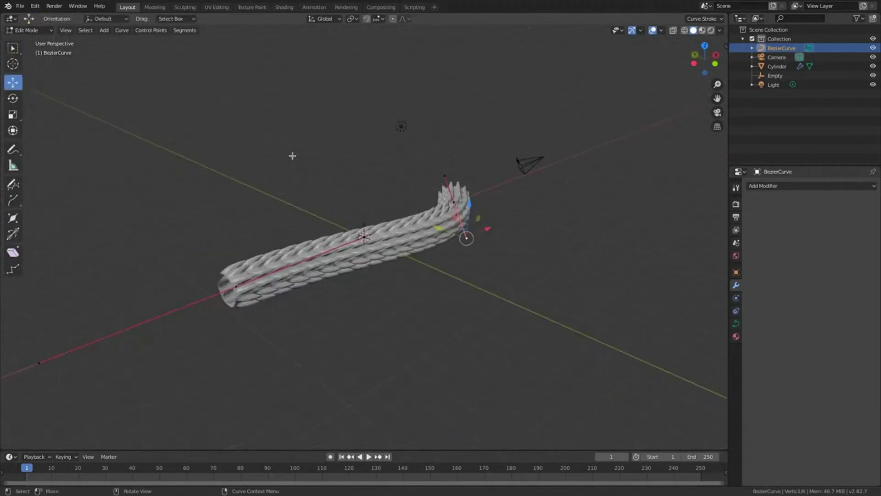
pyautogui.moveTo(469, 203); pyautogui.dragTo(469, 162)
pyautogui.moveTo(470, 162); pyautogui.dragTo(466, 166, button='middle')
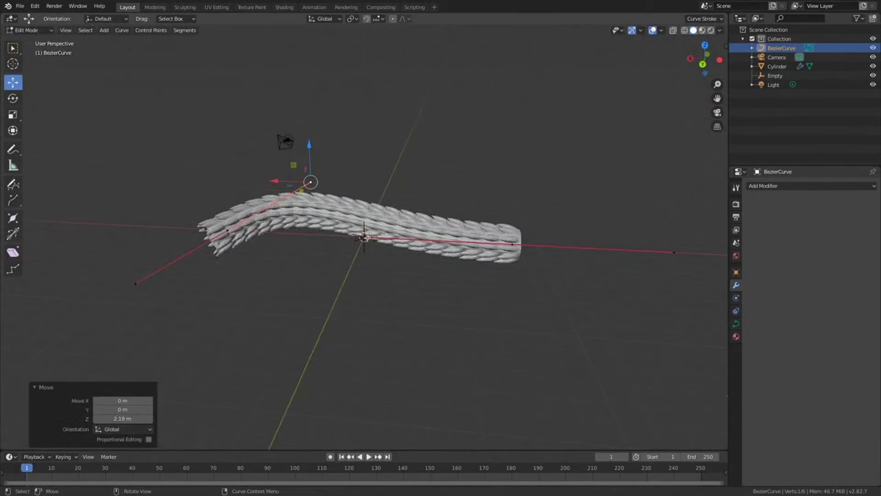
# Lower the inner handle of the curve's opposite end point by about 2.64 m along Z
pyautogui.click(364, 237)
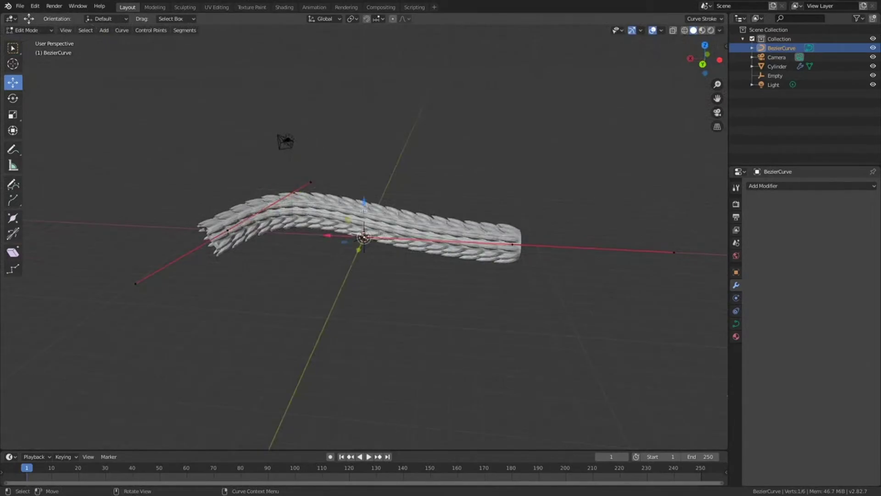
pyautogui.press('g')
pyautogui.press('z')
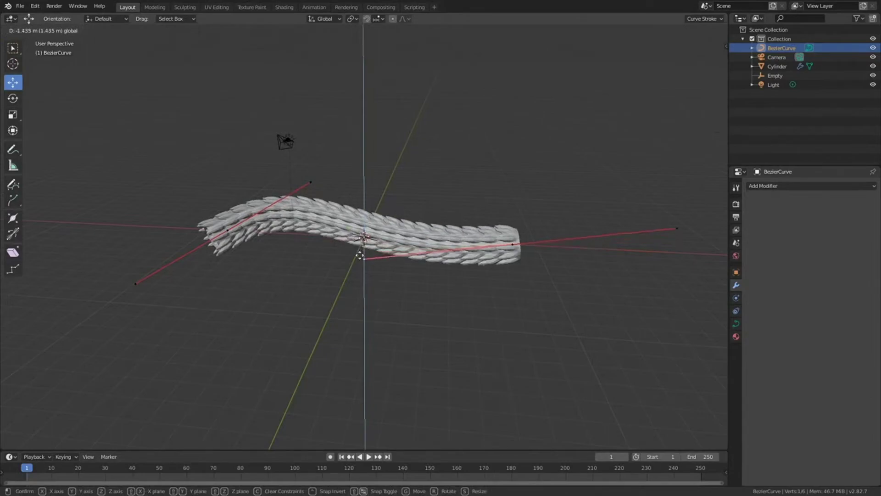
pyautogui.moveTo(360, 262)
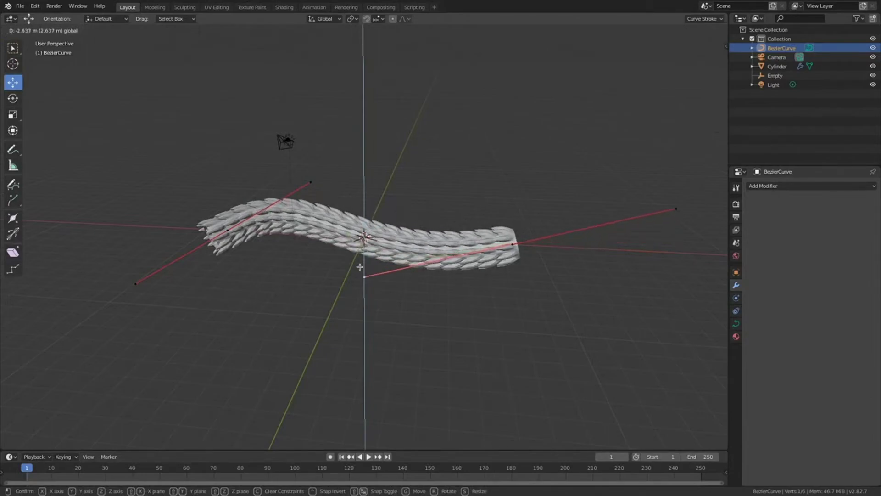
pyautogui.click(359, 267)
# Try subdividing the entire Bezier curve with one cut and undo it
pyautogui.moveTo(360, 266); pyautogui.dragTo(490, 253, button='middle')
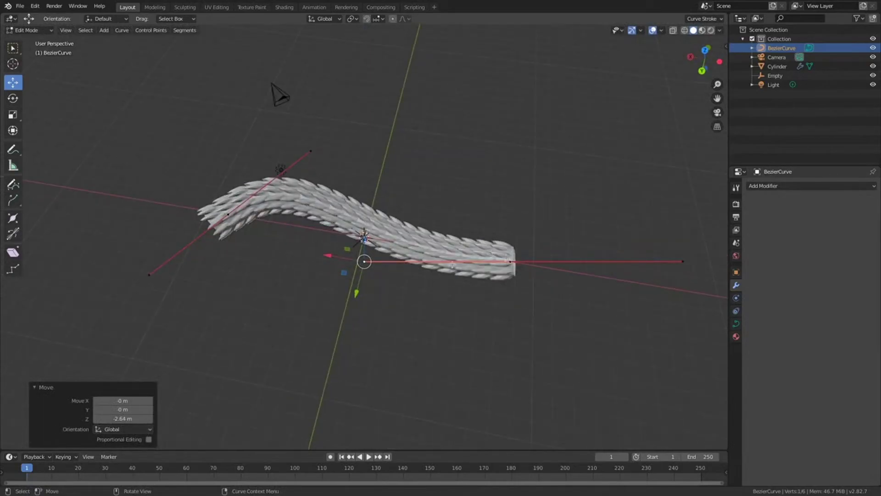
pyautogui.click(510, 261)
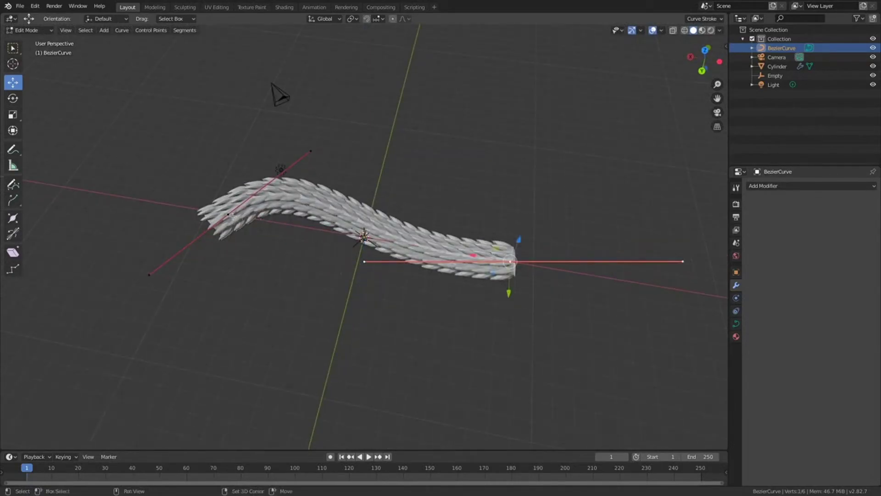
pyautogui.press('a')
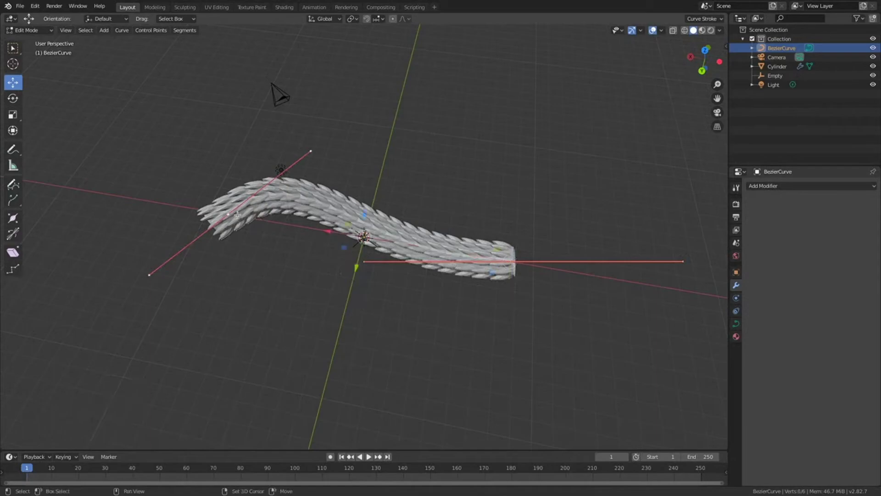
pyautogui.rightClick(265, 212)
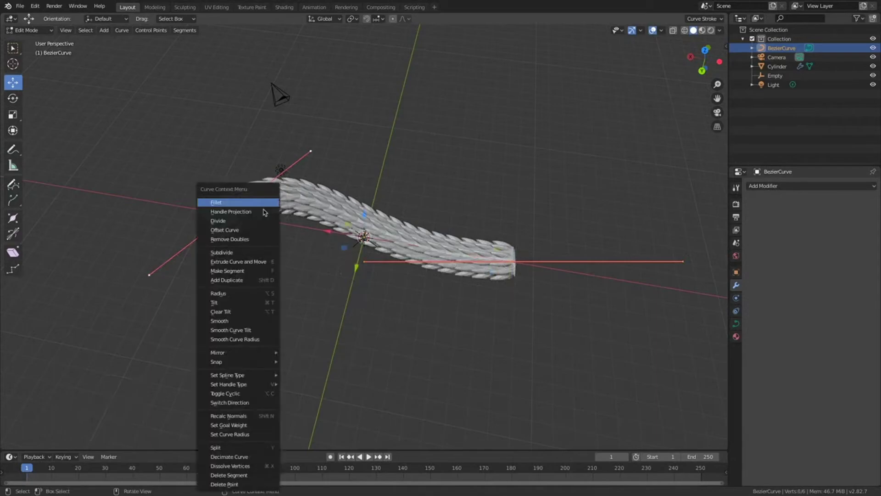
pyautogui.click(242, 252)
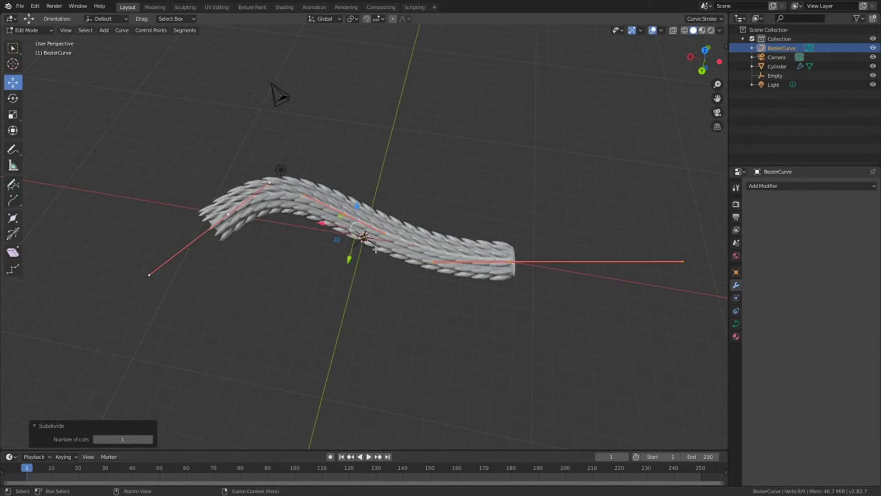
pyautogui.press('r')
pyautogui.moveTo(427, 256); pyautogui.dragTo(428, 258, button='middle')
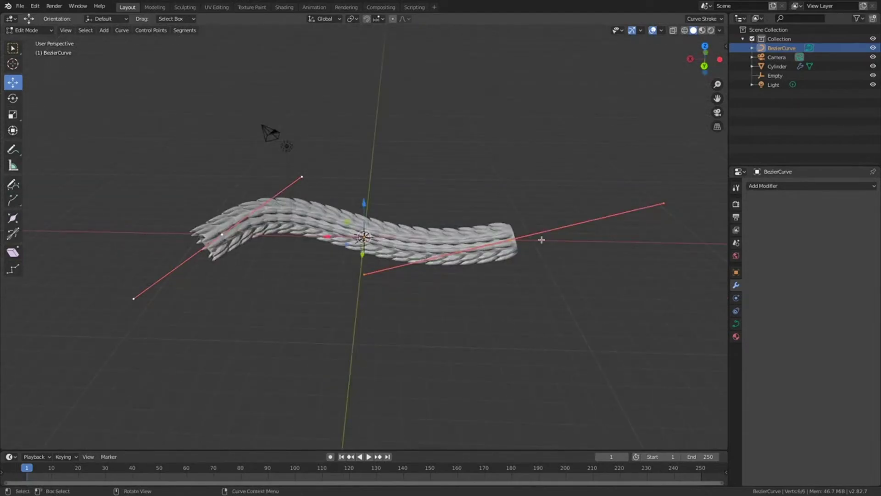
# Set the radius of the curve's end control point opposite the spiky end to 0
pyautogui.click(509, 240)
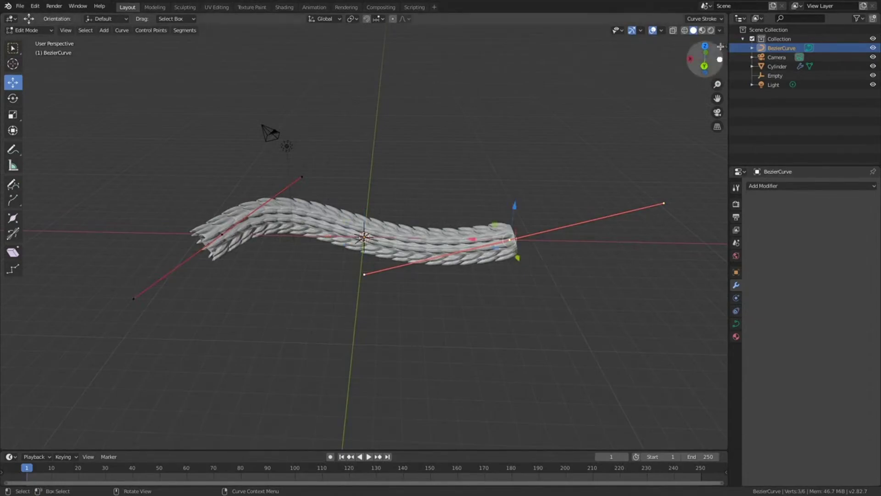
pyautogui.click(725, 45)
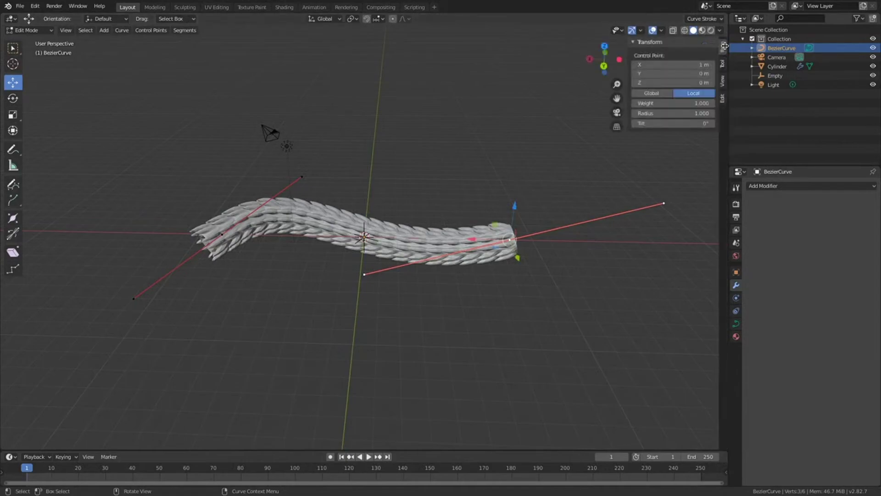
pyautogui.click(678, 112)
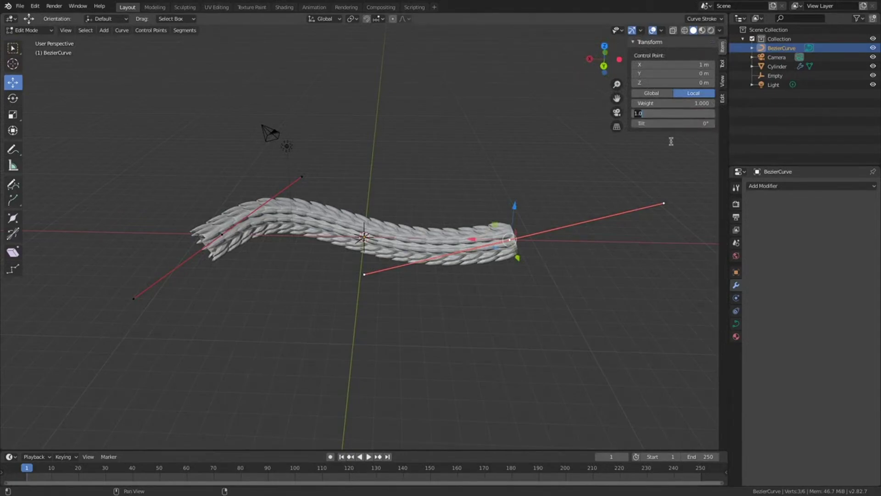
pyautogui.write('0.')
pyautogui.press('Return')
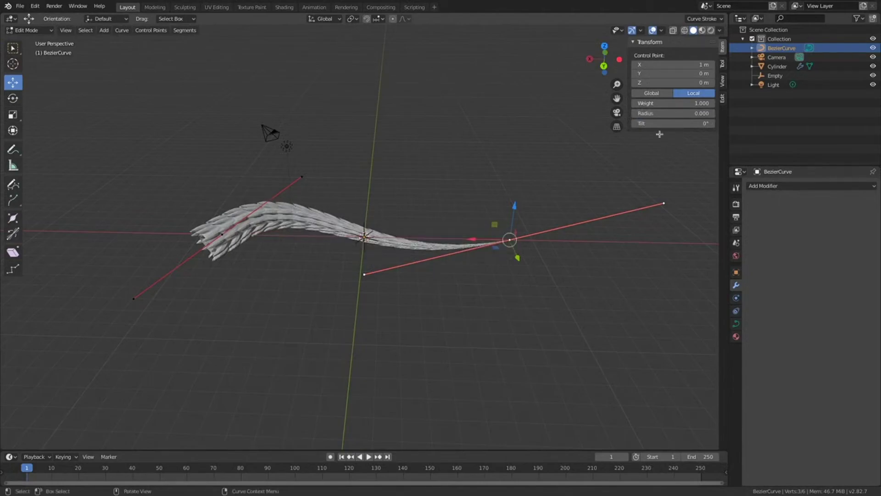
# Set the tilt of the selected end control point to 260° and inspect the twist from several angles
pyautogui.click(664, 124)
pyautogui.write('260')
pyautogui.press('Return')
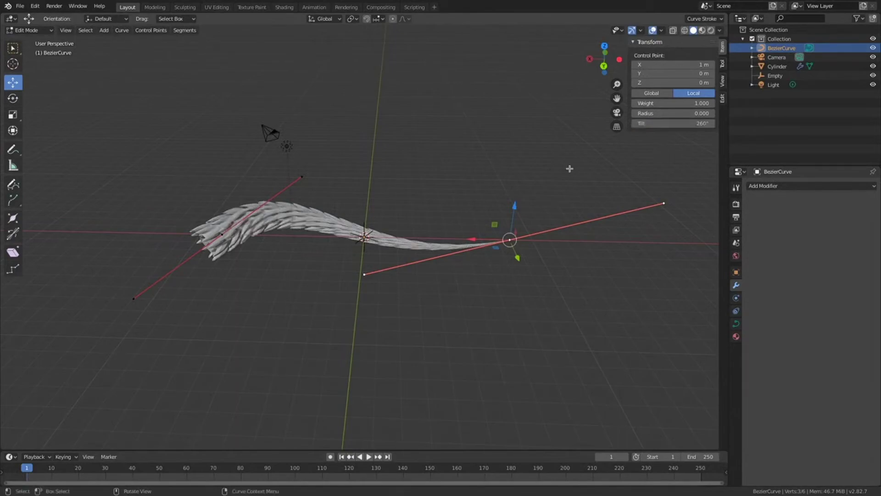
pyautogui.moveTo(508, 184); pyautogui.dragTo(573, 152, button='middle')
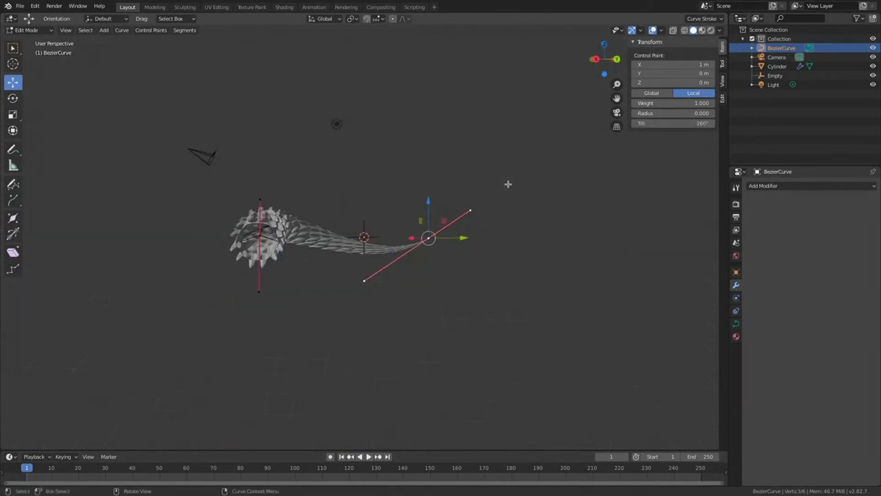
pyautogui.moveTo(508, 185); pyautogui.dragTo(594, 201, button='middle')
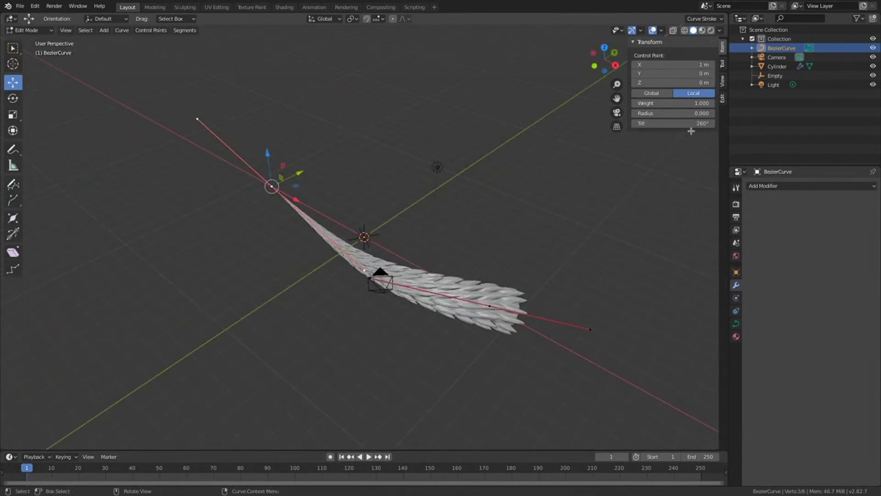
# Change the selected control point's tilt to 180° and examine the twisted scales up close
pyautogui.click(694, 123)
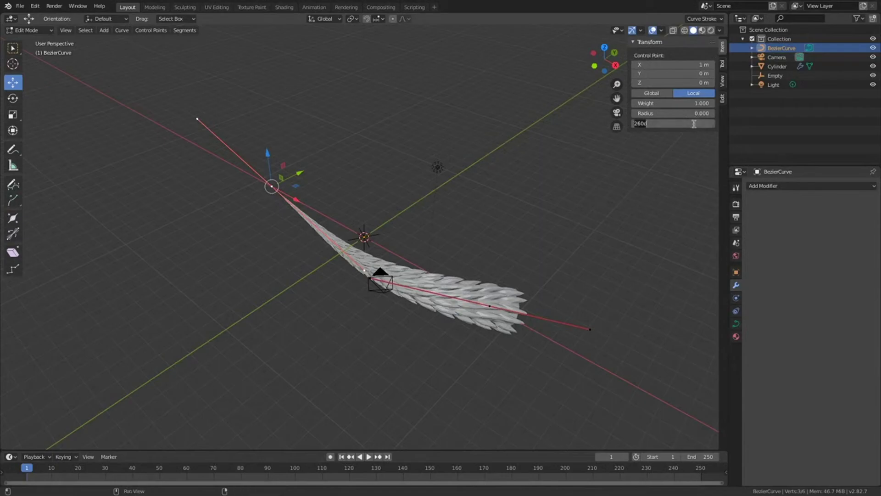
pyautogui.write('180')
pyautogui.press('Return')
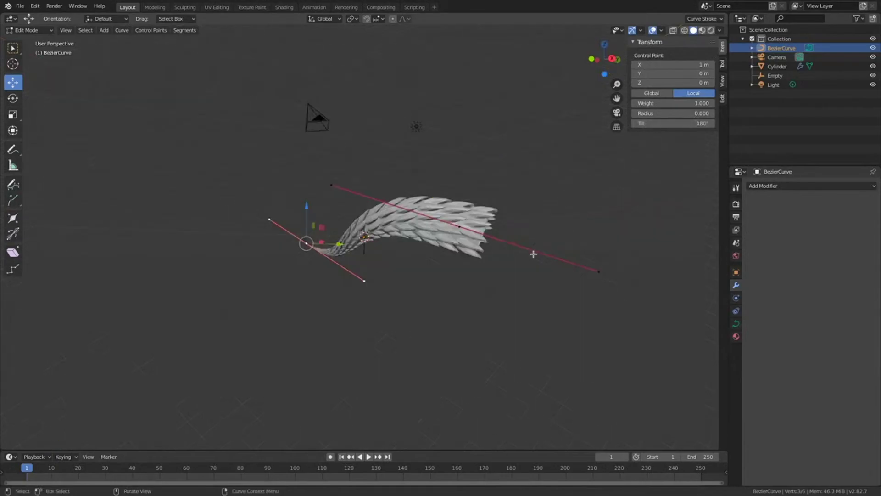
pyautogui.moveTo(533, 254); pyautogui.dragTo(533, 254, button='middle')
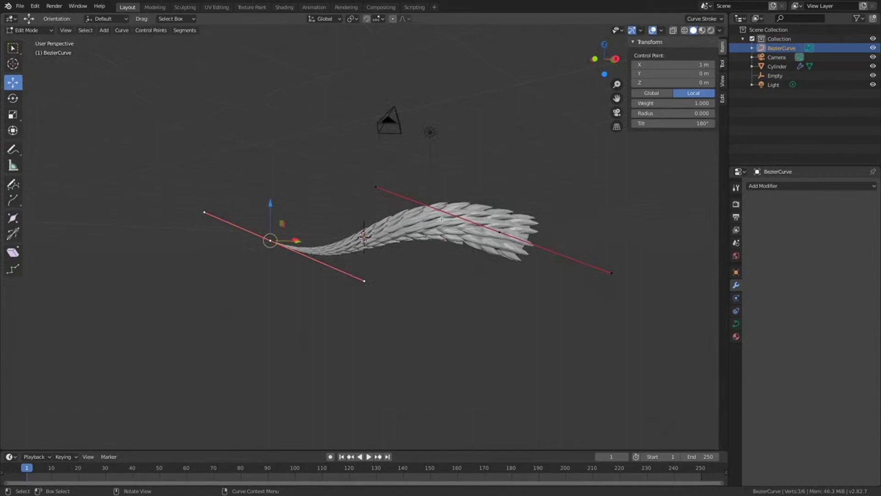
pyautogui.moveTo(426, 227); pyautogui.dragTo(456, 231, button='middle')
pyautogui.scroll(2, 425, 228)
pyautogui.scroll(2, 425, 228)
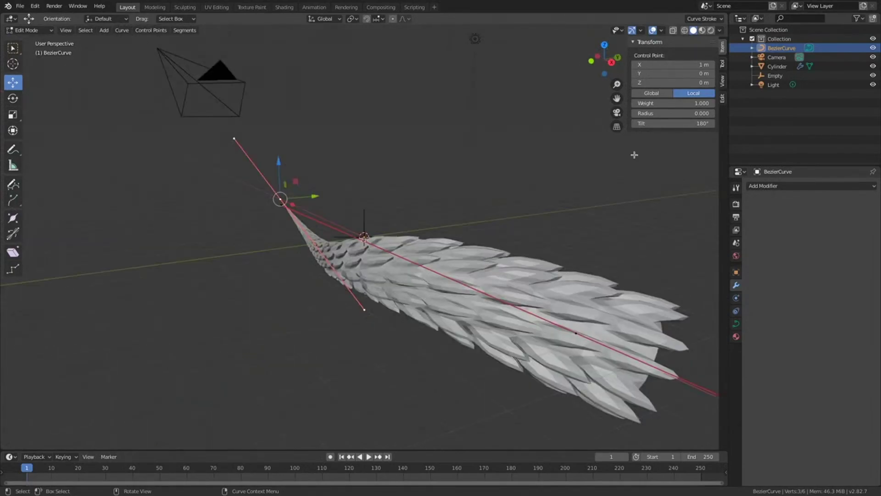
# Set the radius of the twisted end's control point back to 1
pyautogui.click(664, 114)
pyautogui.write('1')
pyautogui.press('Tab')
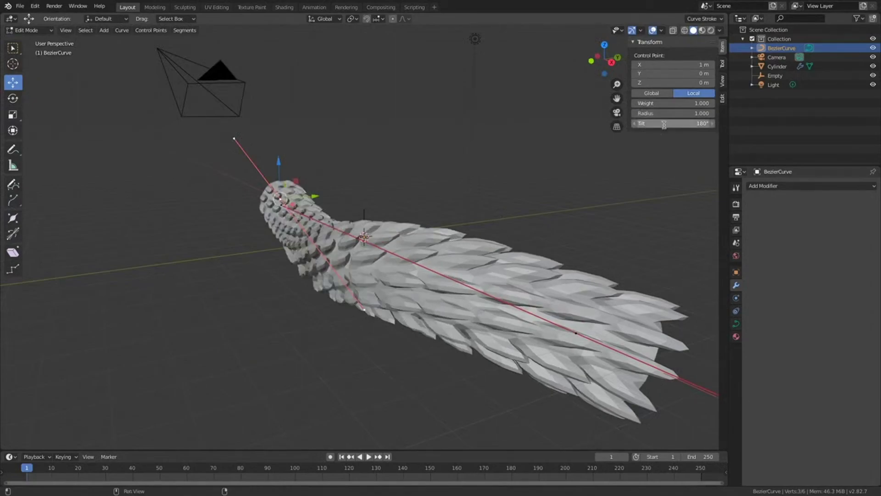
pyautogui.press('Return')
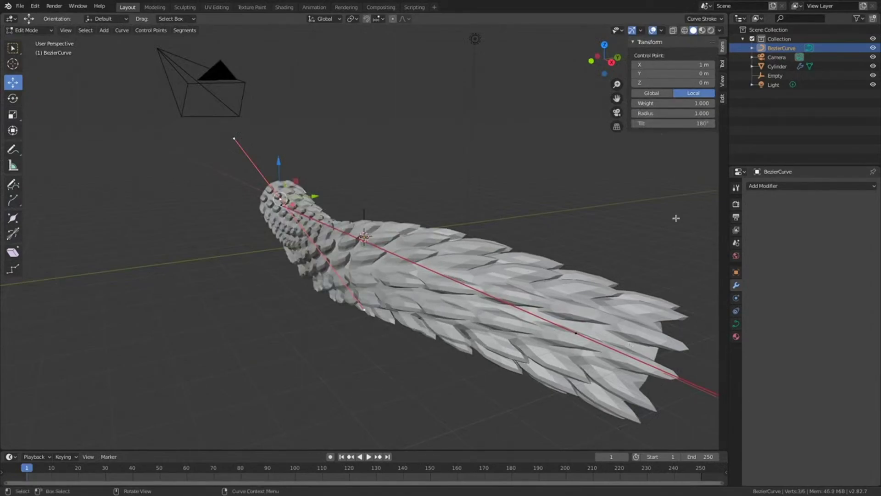
# Taper the spiky end of the form by setting its curve control point's radius to 0
pyautogui.click(576, 334)
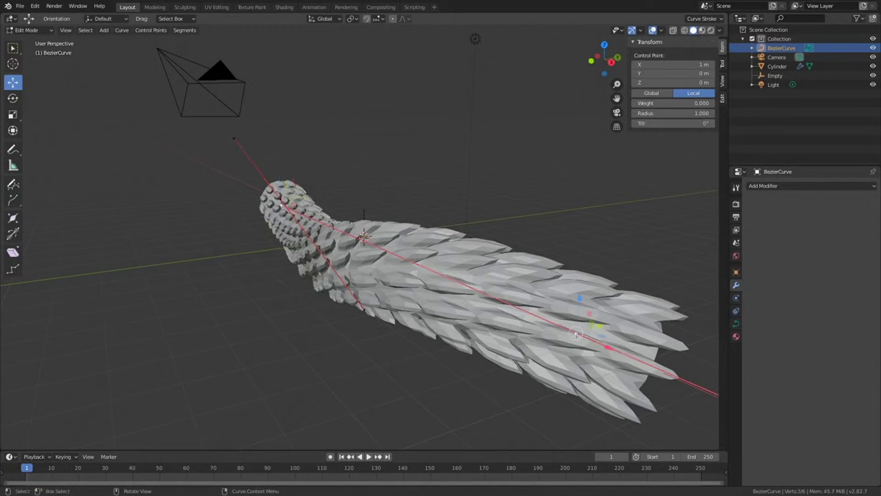
pyautogui.click(670, 115)
pyautogui.write('0')
pyautogui.press('Return')
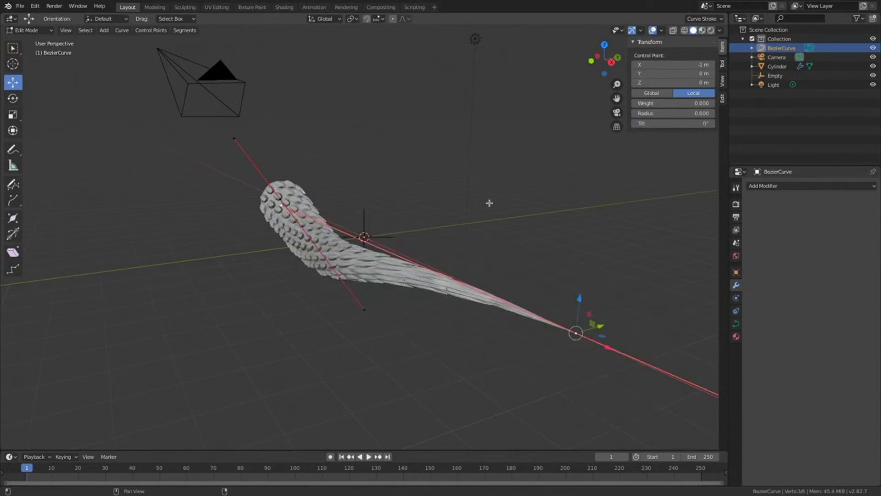
pyautogui.moveTo(488, 200); pyautogui.dragTo(489, 203, button='middle')
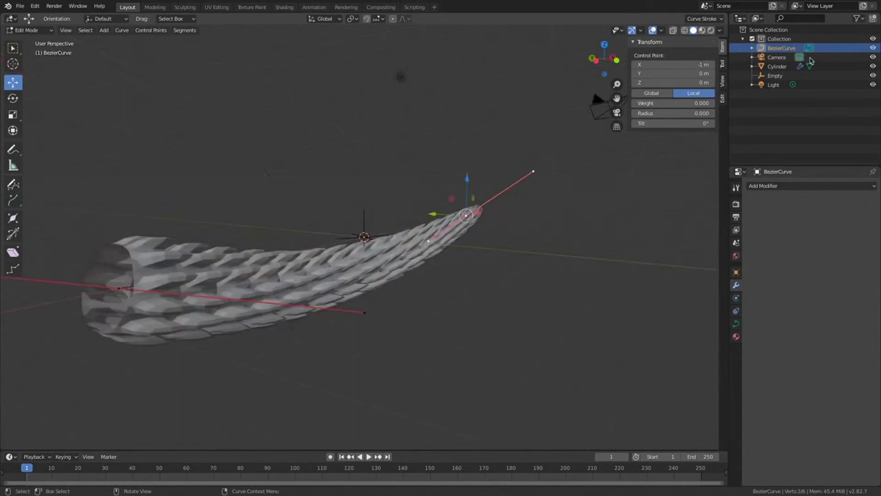
# Return to Object Mode and make the Cylinder the active object
pyautogui.click(777, 66)
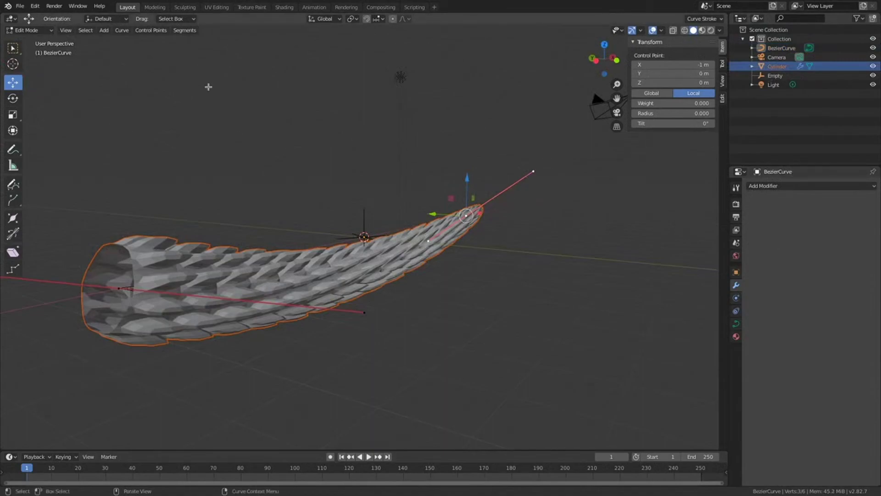
pyautogui.click(35, 31)
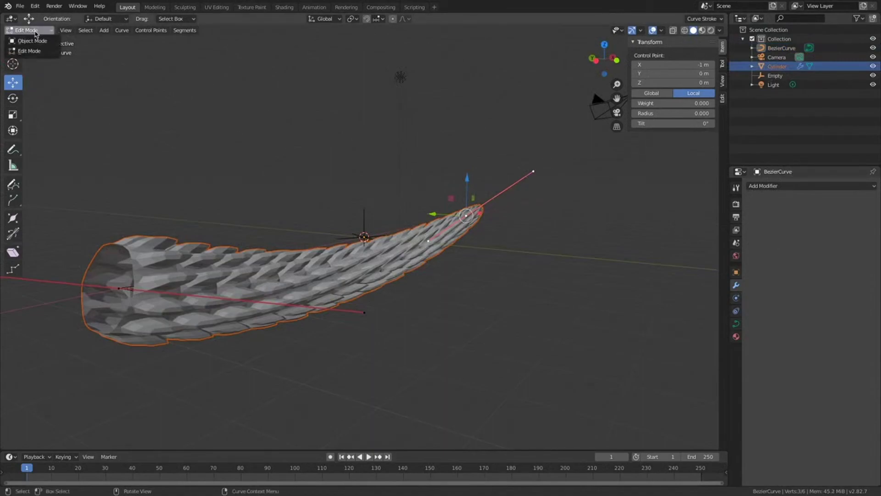
pyautogui.click(31, 41)
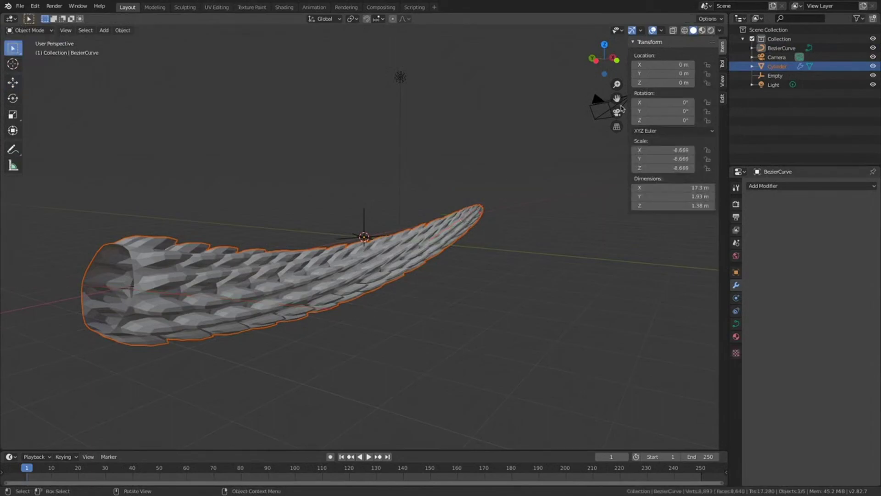
pyautogui.click(766, 68)
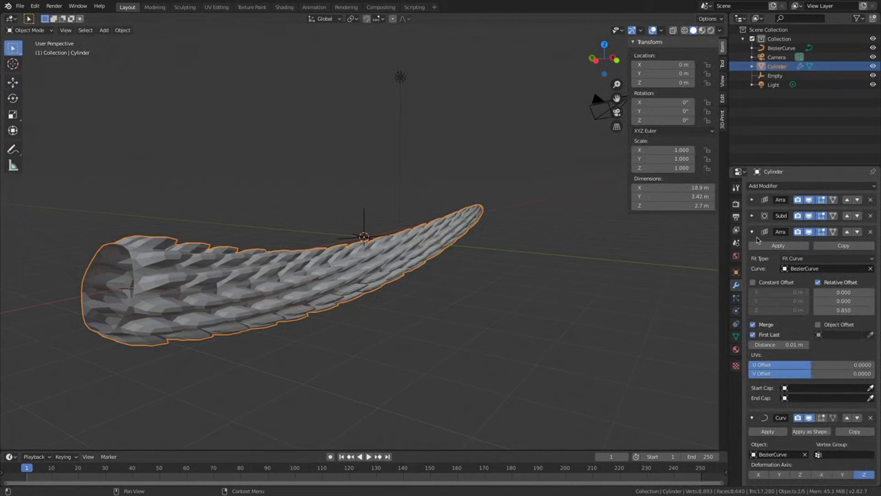
# Raise the Cylinder's Subdivision modifier viewport level to 3 and inspect the smoothed tentacle
pyautogui.click(752, 232)
pyautogui.click(752, 215)
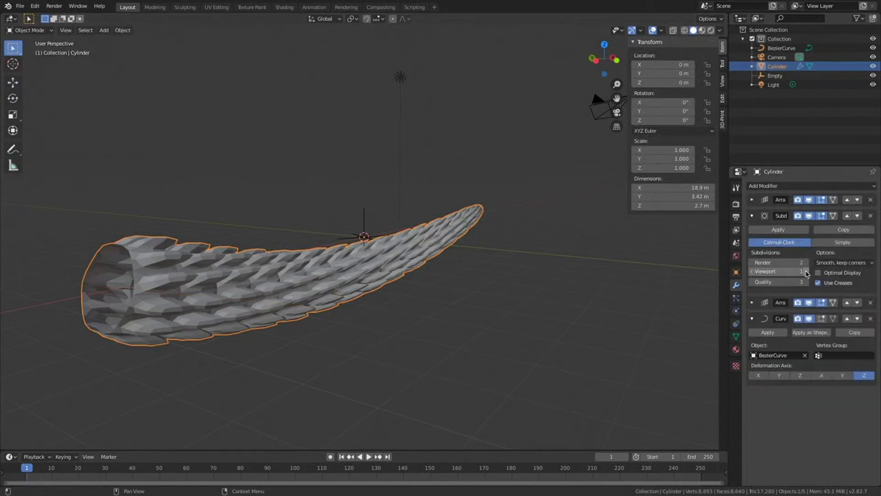
pyautogui.click(806, 272)
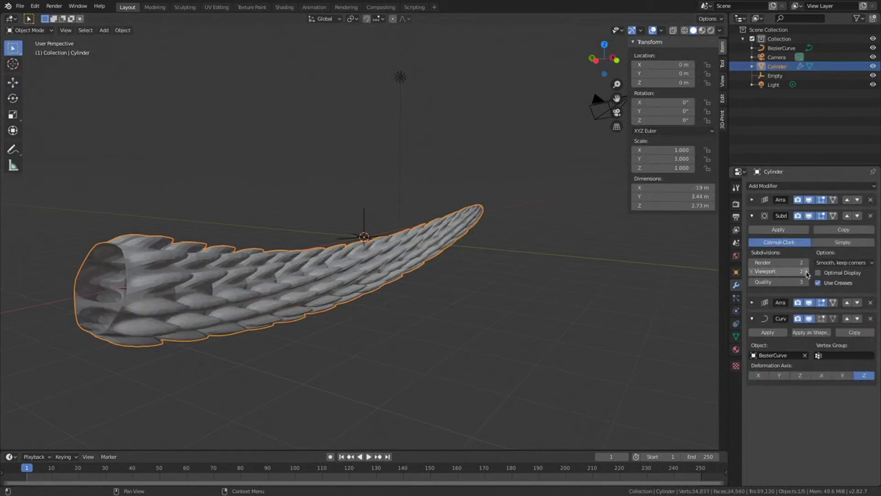
pyautogui.click(806, 271)
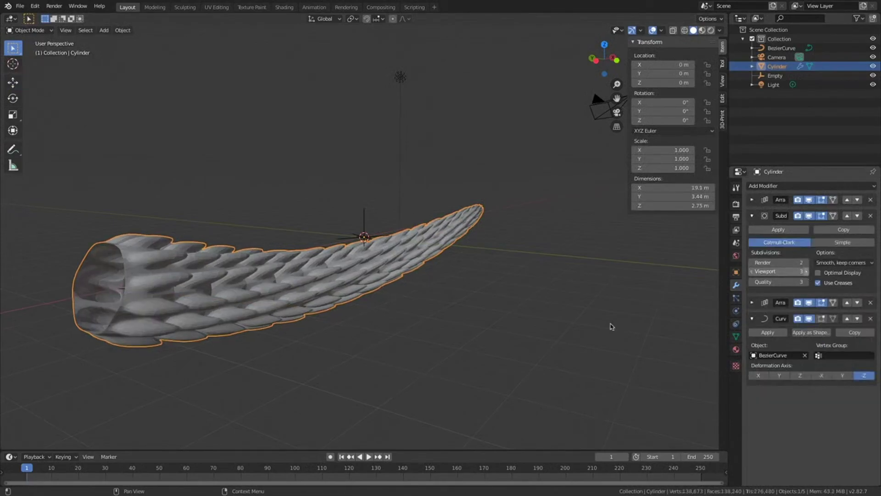
pyautogui.moveTo(543, 352); pyautogui.dragTo(543, 351, button='middle')
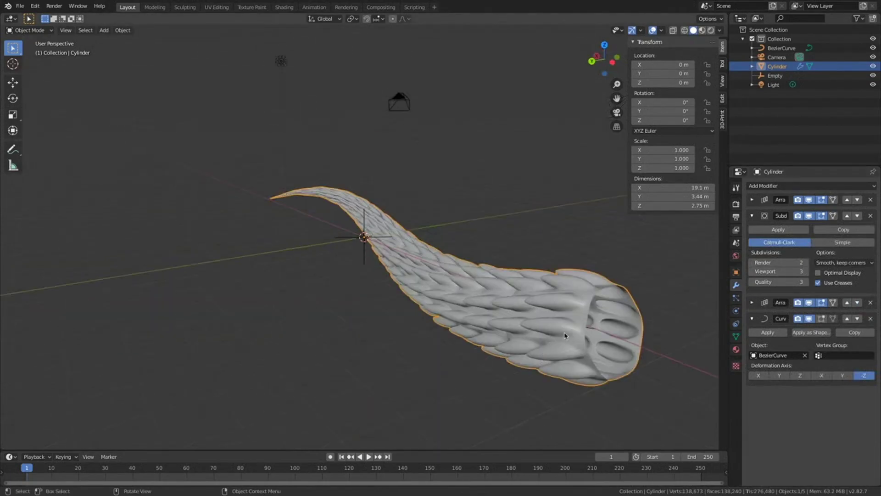